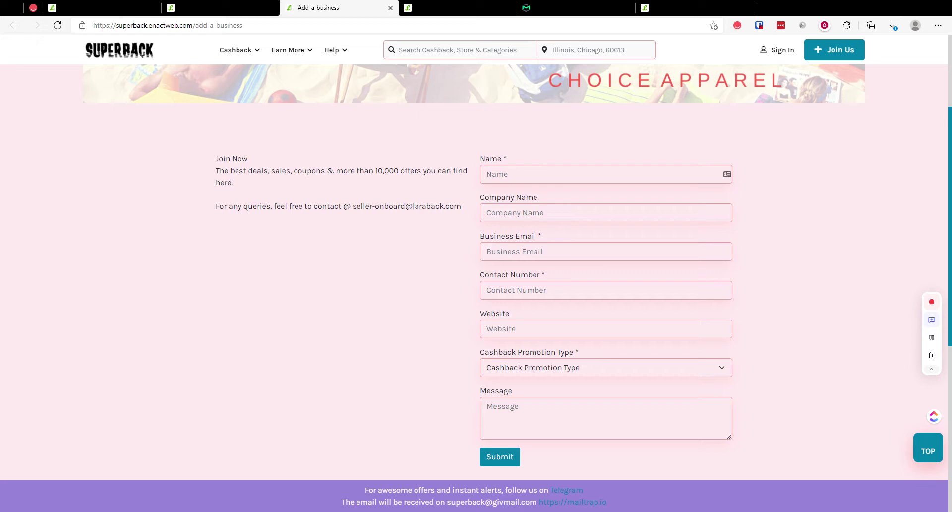
Step: Switch to the admin tab and open In-store Cashback > Company > Seller Lead, showing 10 leads
scroll(233, 236, up, 3)
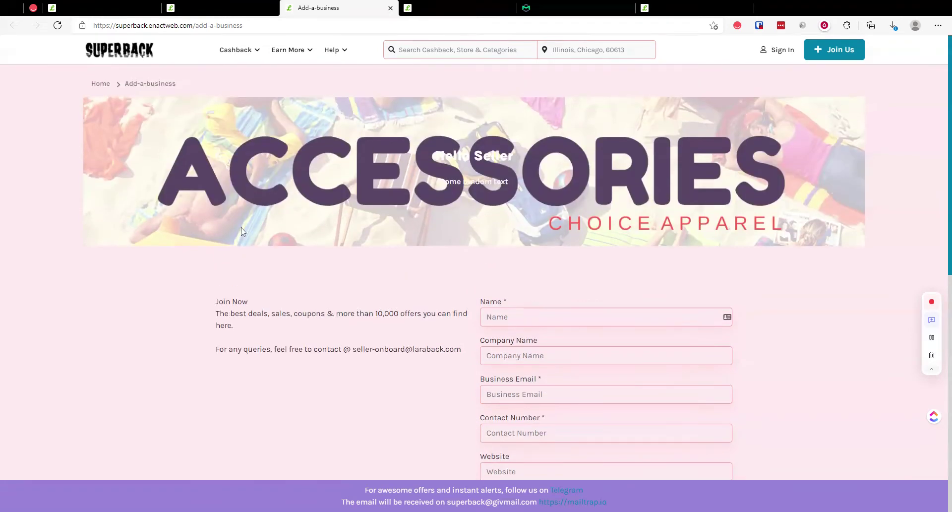
scroll(384, 228, down, 3)
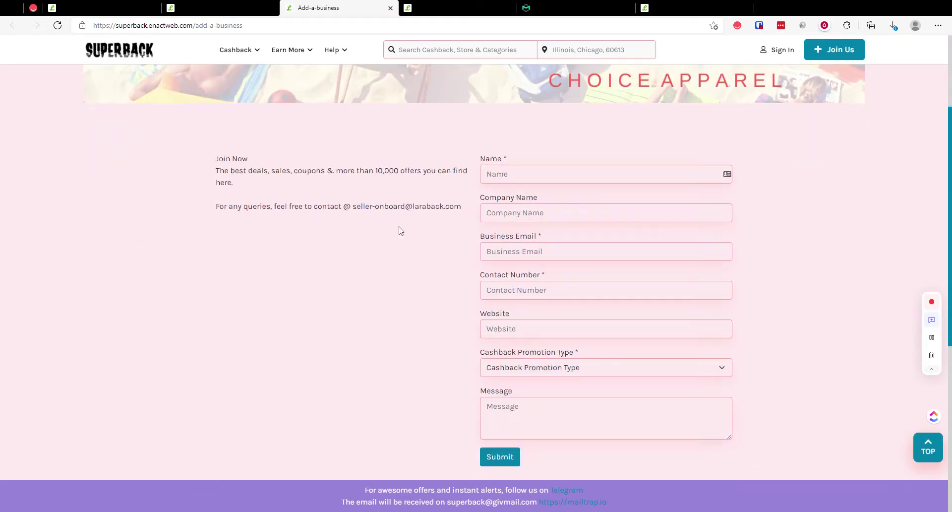
click(212, 7)
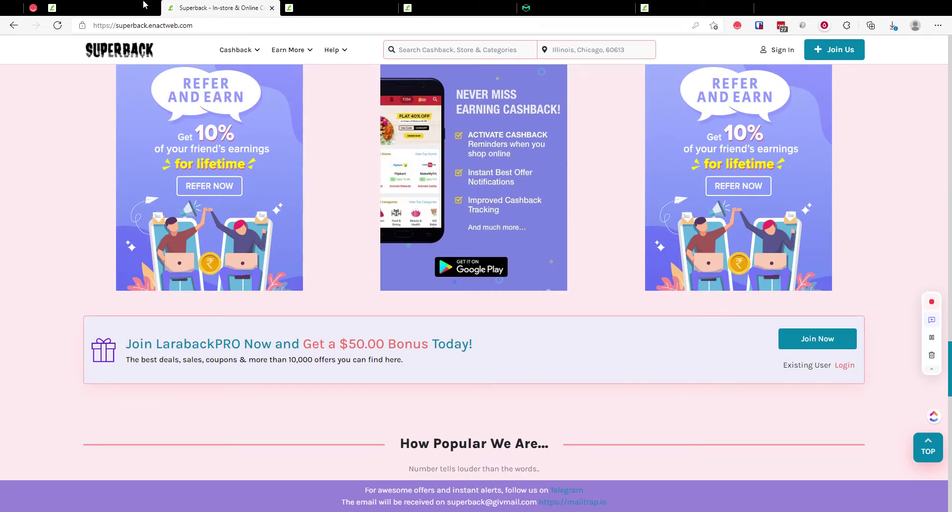
click(143, 5)
click(53, 238)
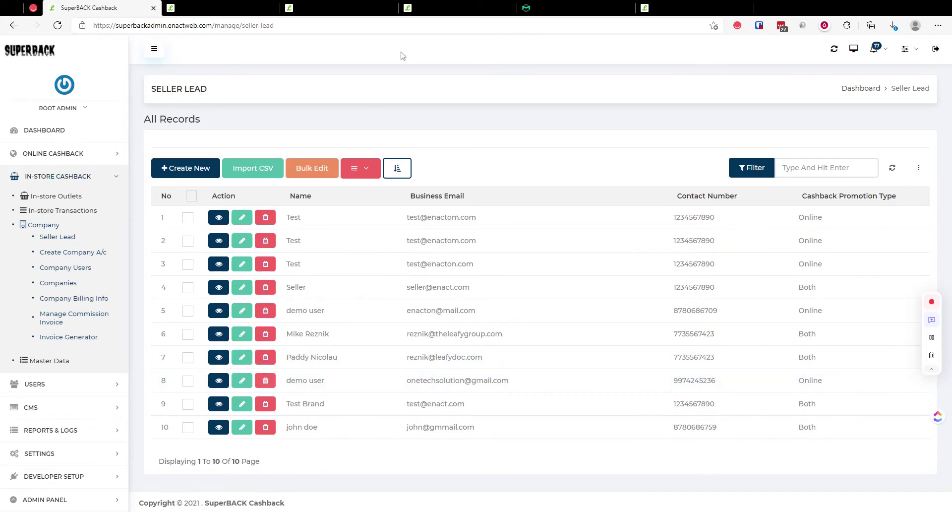
Step: Glance over the Promote your brand and Add-a-business pages, then open Create Company A/c in admin
click(456, 8)
scroll(383, 320, down, 12)
scroll(383, 230, up, 7)
click(351, 5)
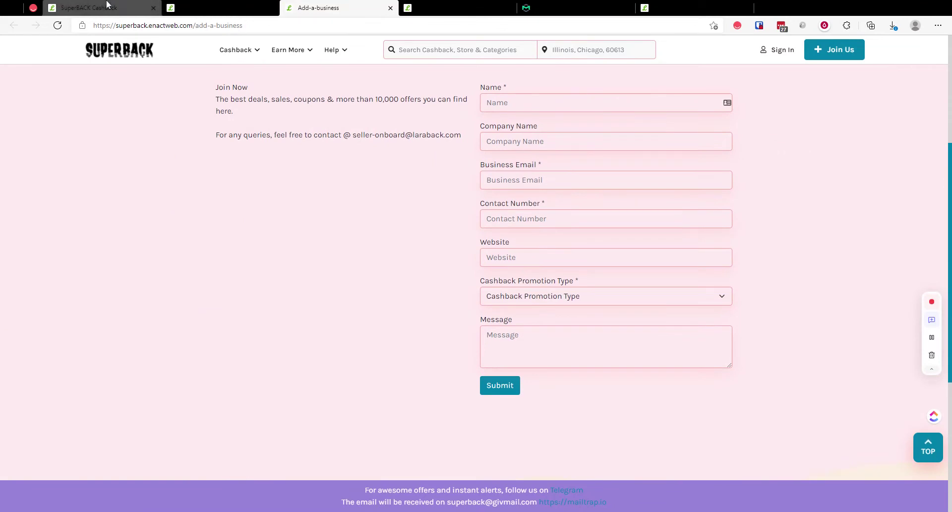
click(99, 8)
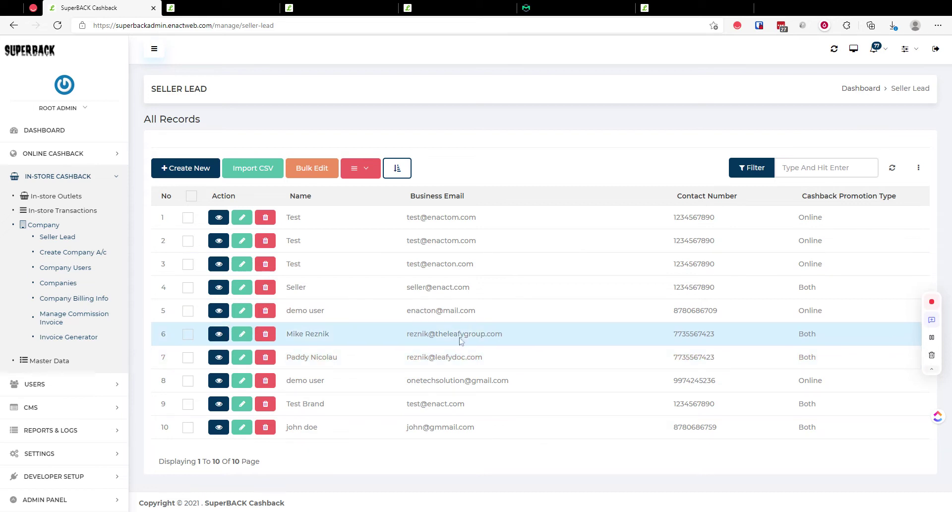
click(96, 254)
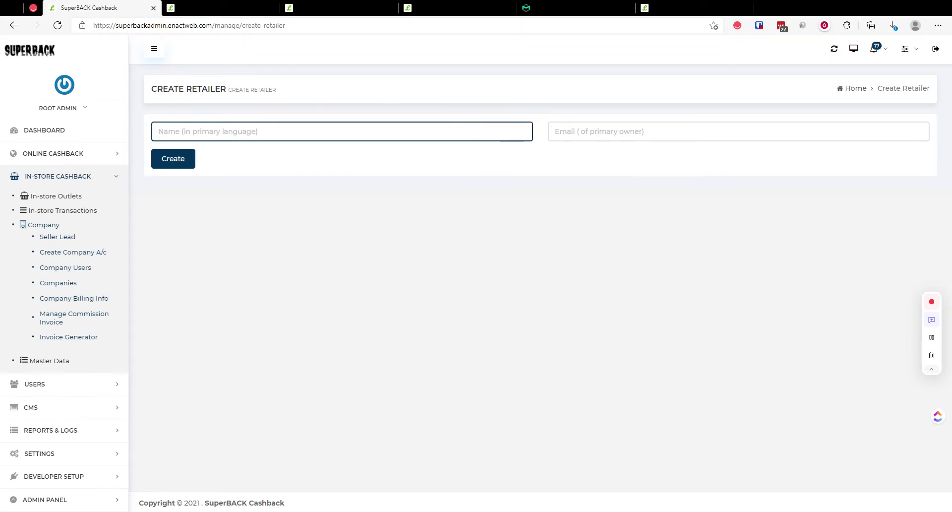
Step: Create the retailer named Adidas with the owner's e-mail address, sending the invite
text(owner)
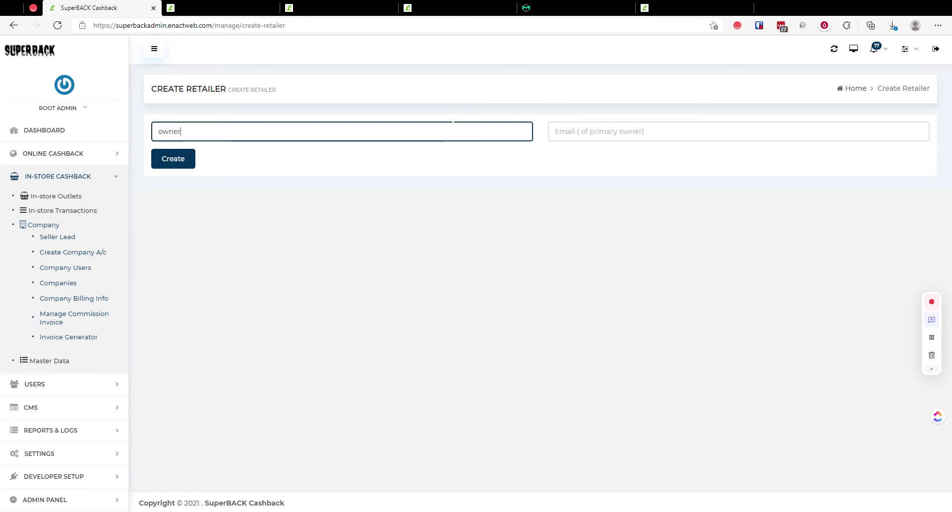
key(ctrl+a)
key(BackSpace)
text(Adidas)
key(Tab)
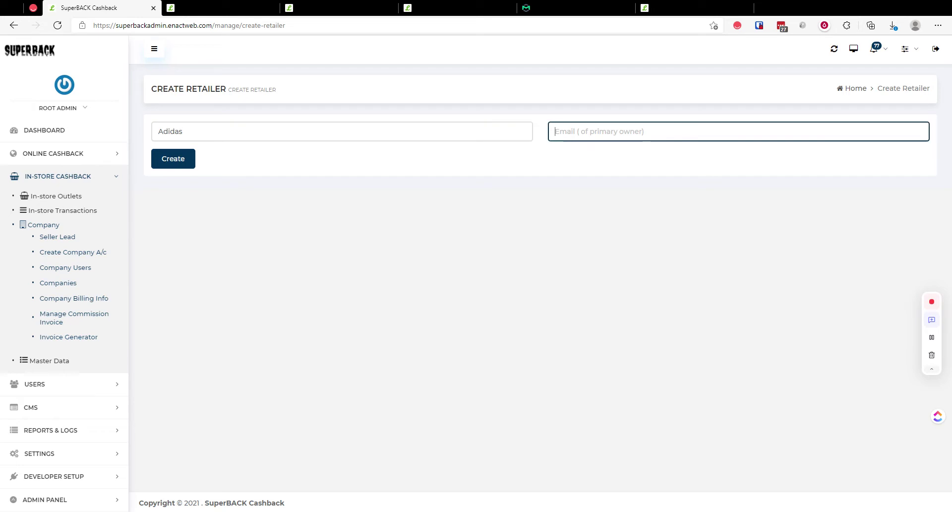
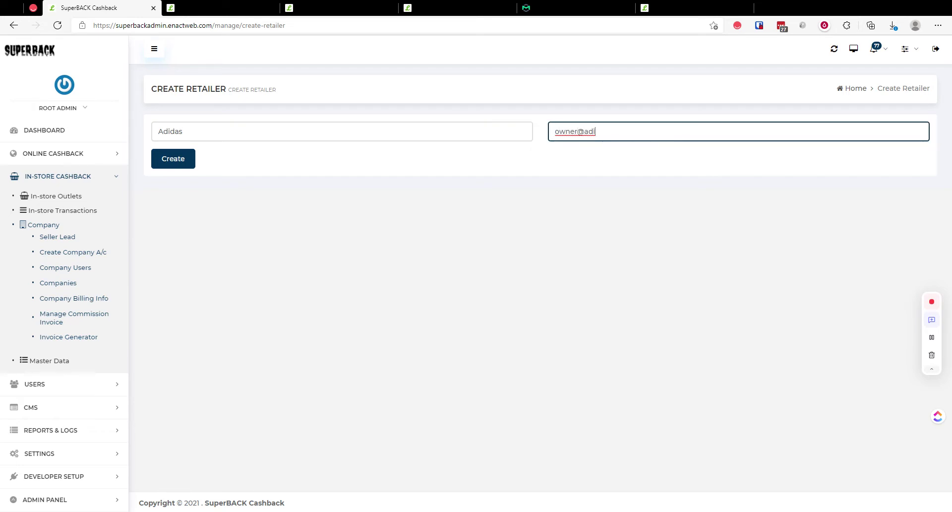
click(168, 162)
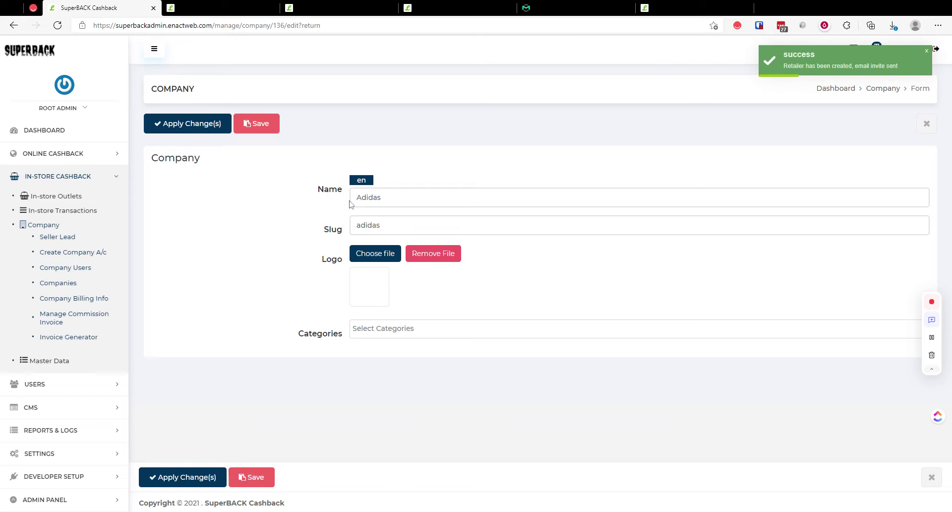
Step: Open the Verify Email message in Mailtrap's My Inbox and follow its Verify Email Address link
click(582, 8)
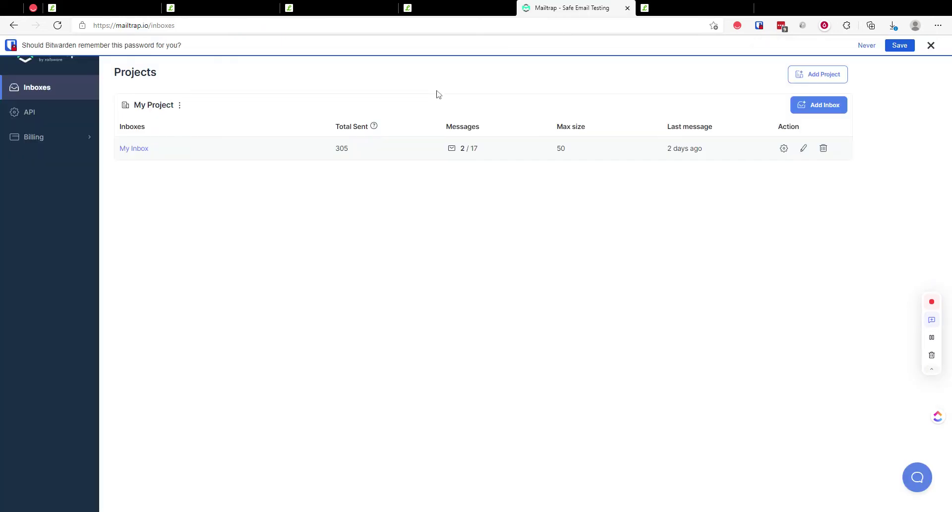
click(141, 151)
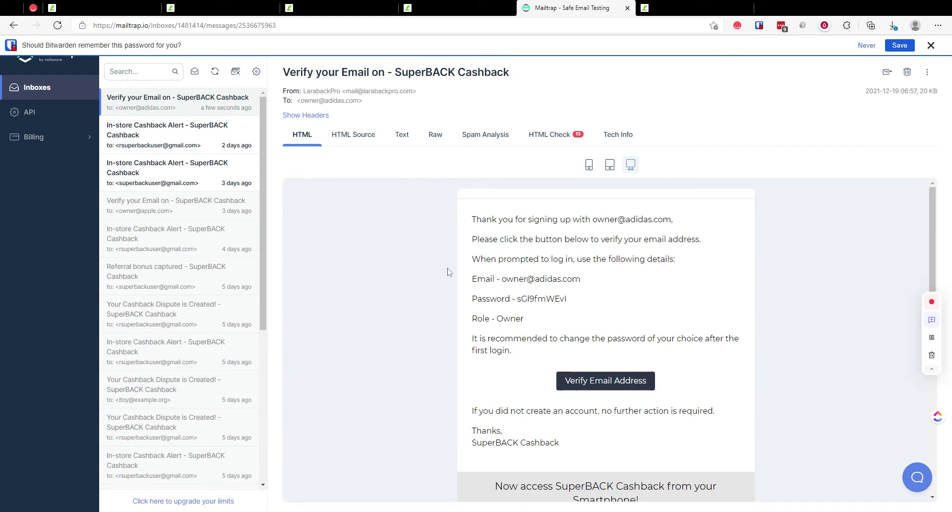
drag(506, 296, 590, 296)
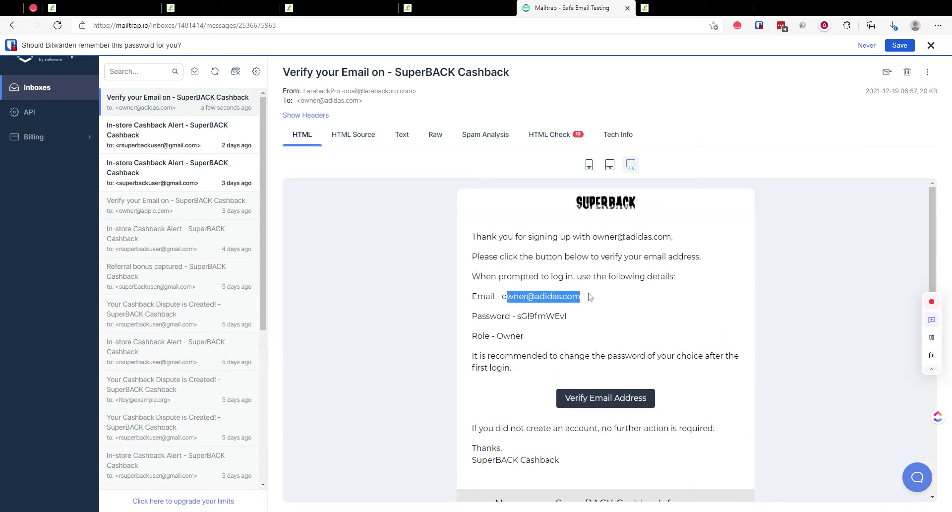
click(612, 397)
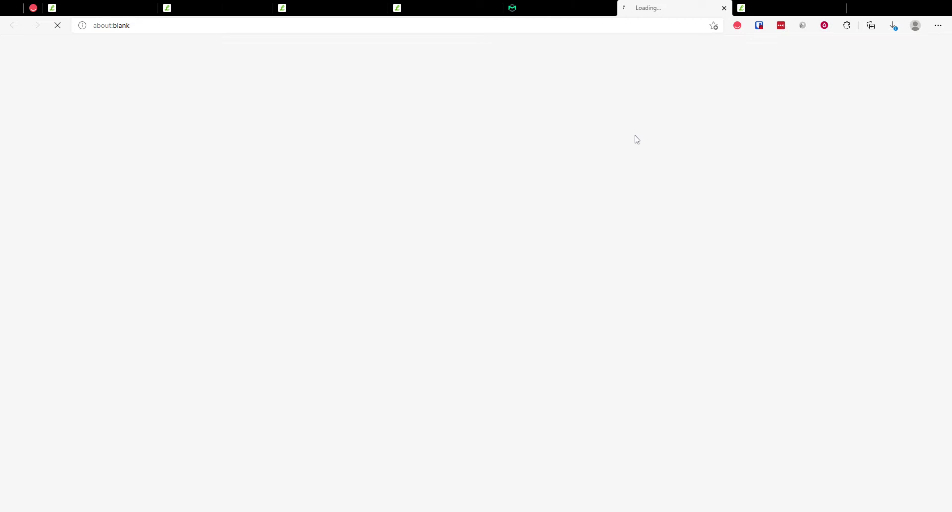
middle_click(767, 4)
click(606, 3)
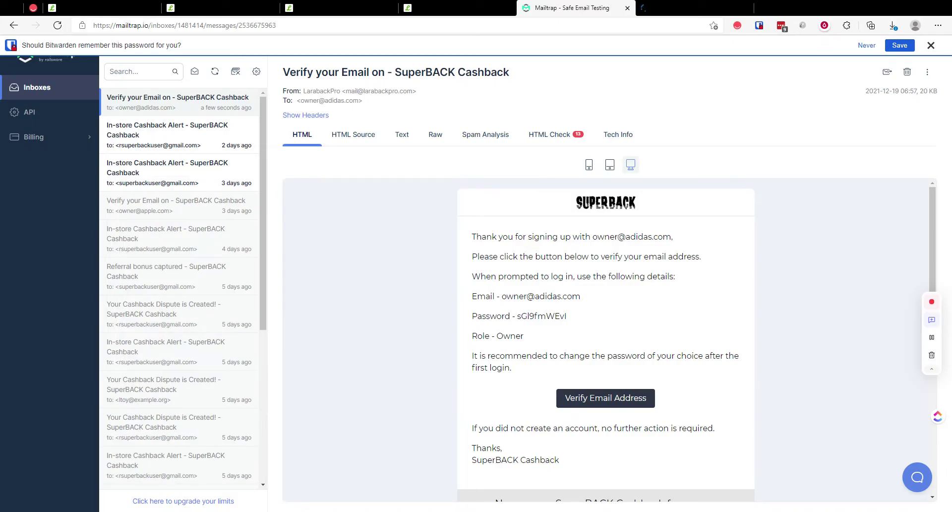
Step: Copy the login e-mail and temporary password from the message into the SuperBACK login and sign in
drag(501, 296, 580, 296)
key(ctrl+c)
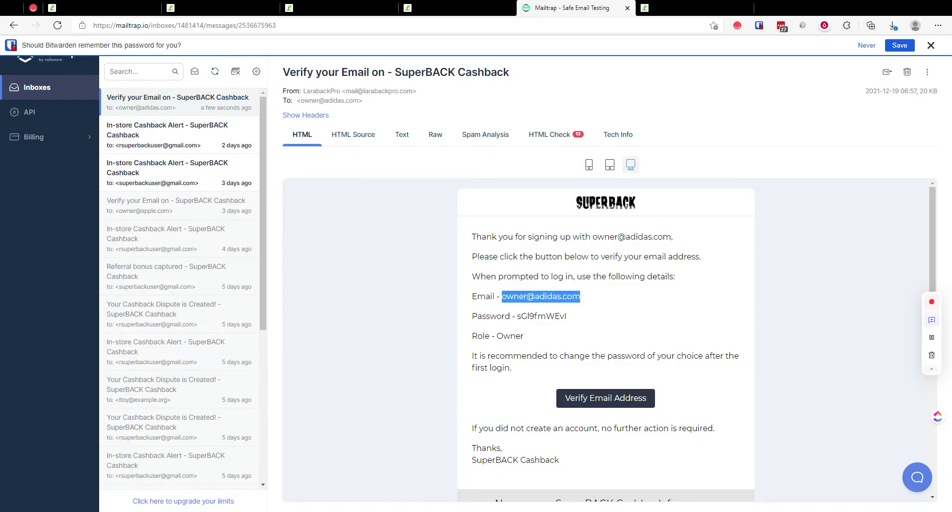
key(ctrl+Tab)
click(403, 250)
key(ctrl+v)
key(Tab)
click(587, 3)
drag(567, 316, 517, 315)
key(ctrl+c)
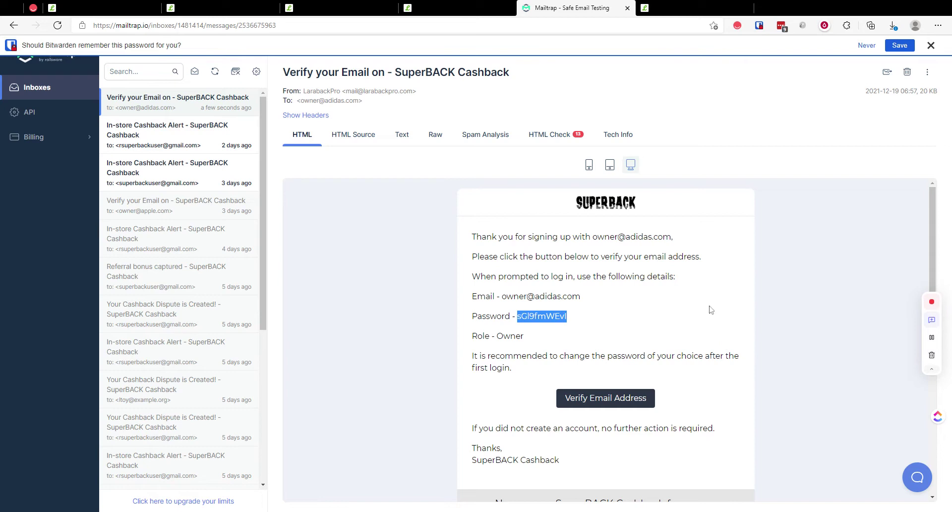
click(692, 9)
key(ctrl+v)
click(495, 343)
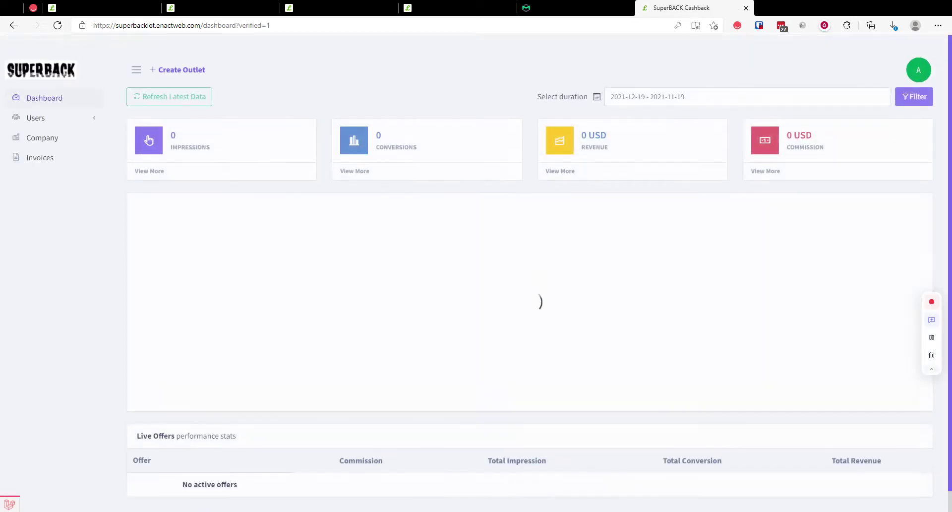
Step: Dismiss the LastPass and Bitwarden save prompts and open the + Create Outlet form
click(865, 113)
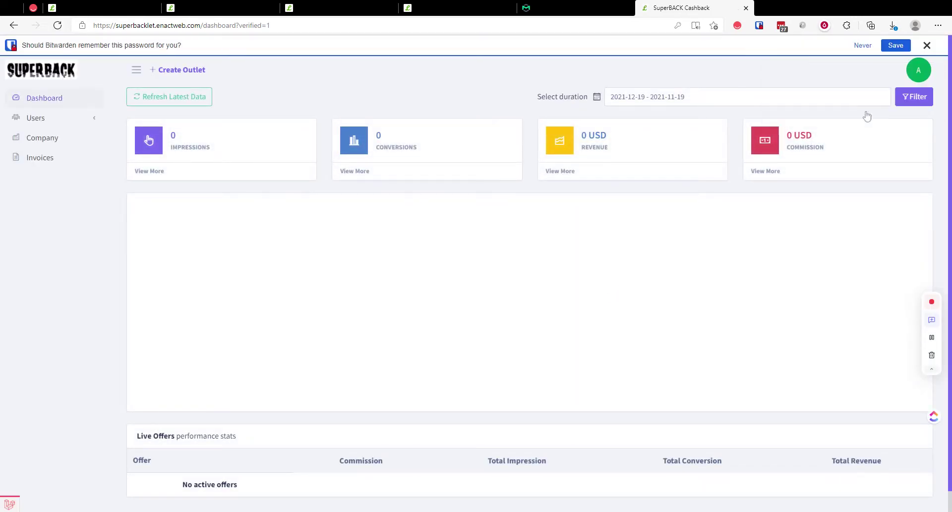
click(927, 46)
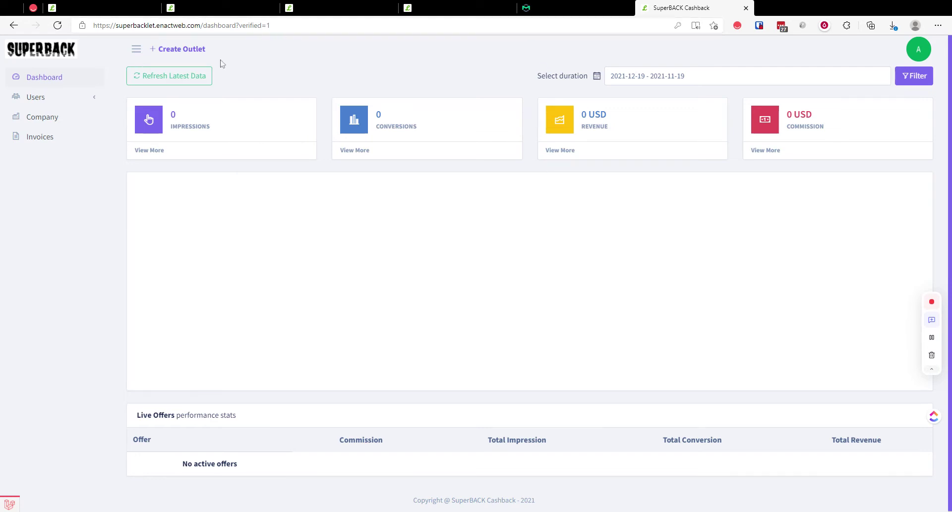
click(196, 53)
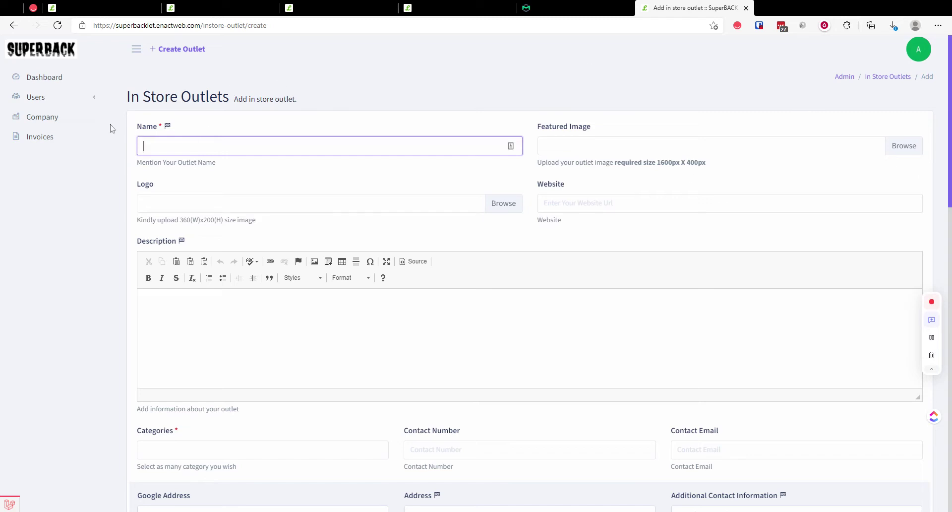
Step: Check the Users list, return to the outlet form, and autofill it with the Adidas - NY details
click(89, 102)
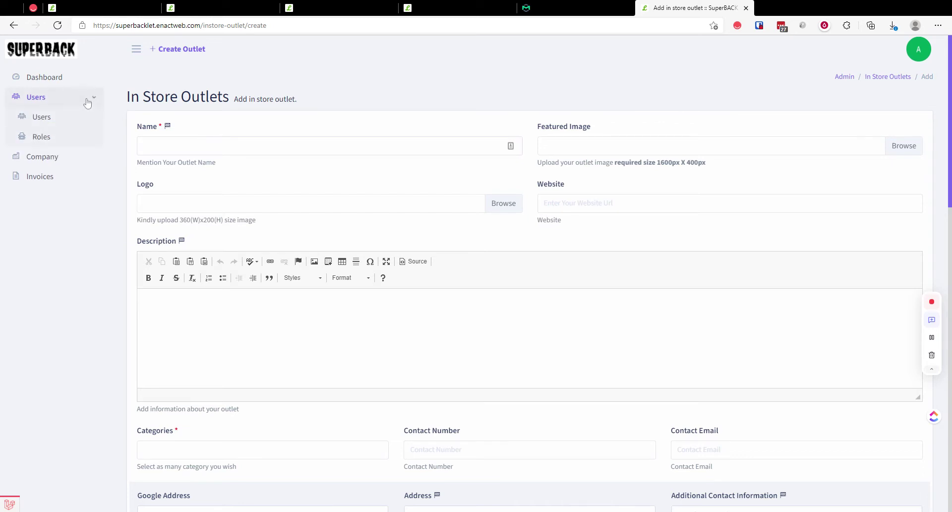
click(39, 117)
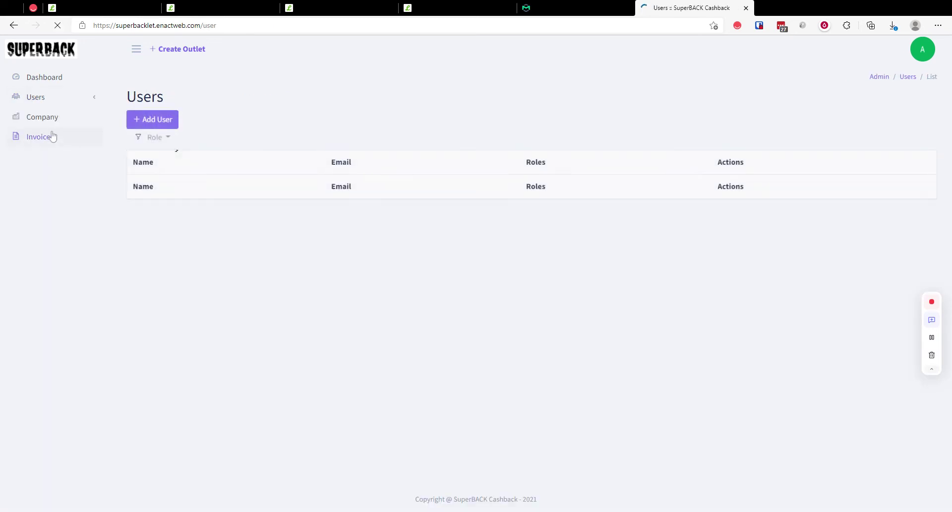
click(13, 25)
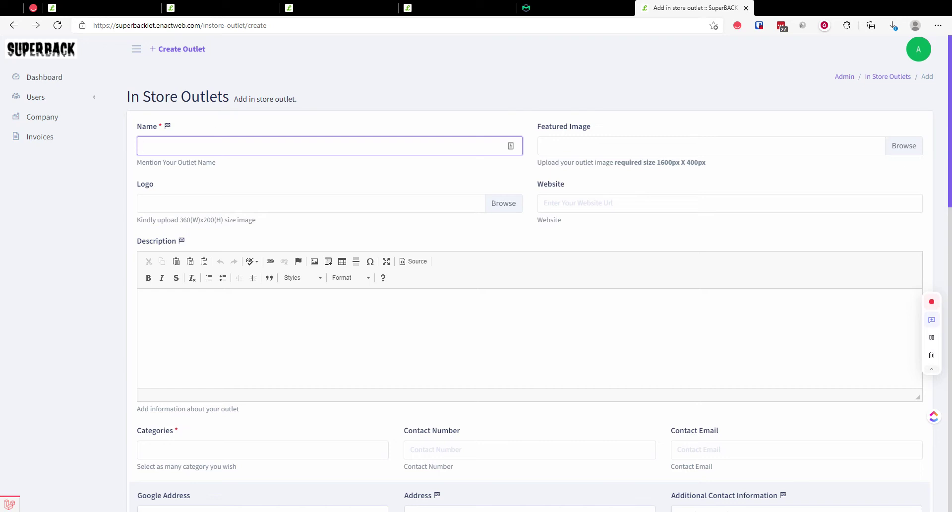
click(932, 339)
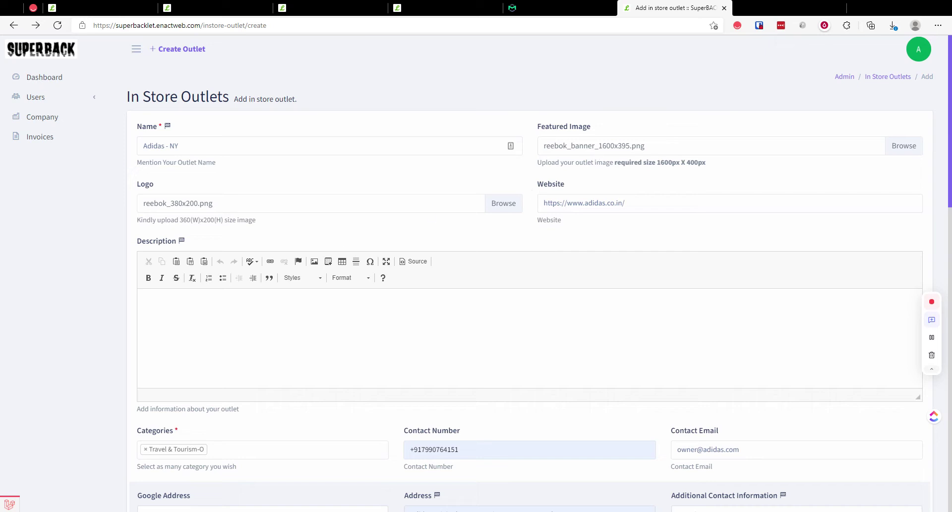
Step: Touch up the description, change the contact number's leading digits to +0, and select USA in the address
click(595, 307)
scroll(454, 265, down, 3)
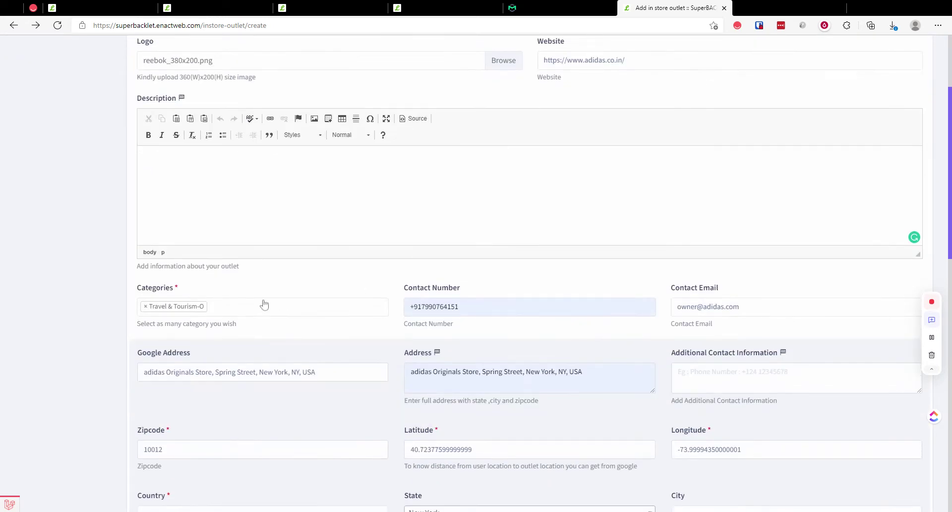
scroll(506, 300, down, 3)
drag(417, 163, 374, 168)
text(+0)
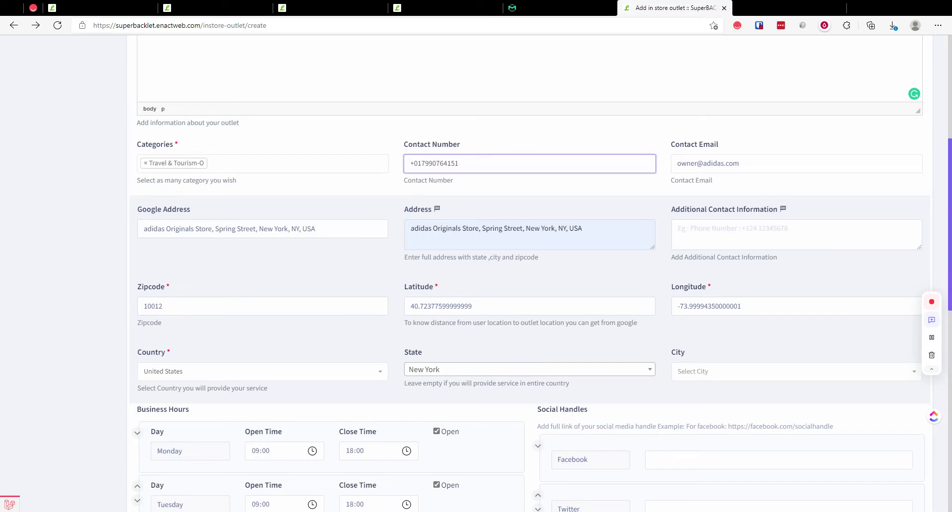
double_click(308, 228)
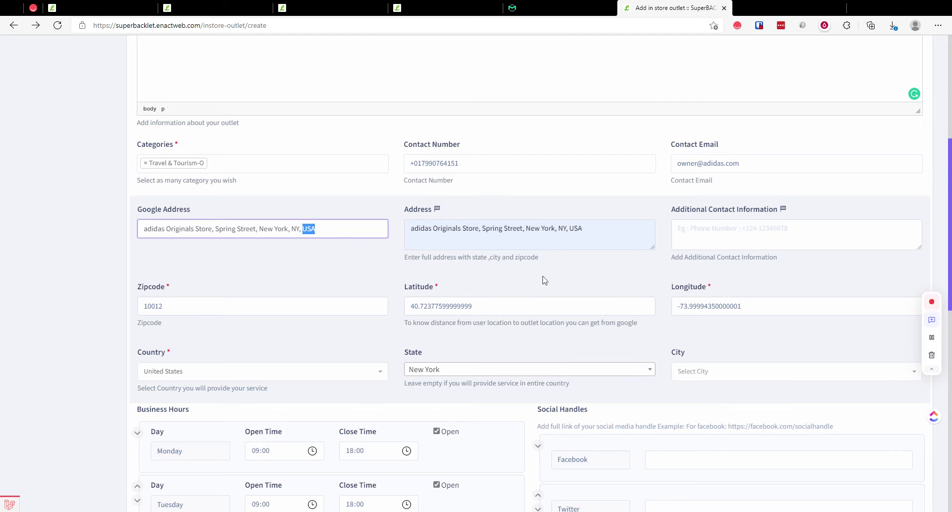
Step: Mark the outlet closed on Sunday, leaving Monday–Saturday at 09:00–18:00 and 10 percent commission
scroll(197, 336, down, 3)
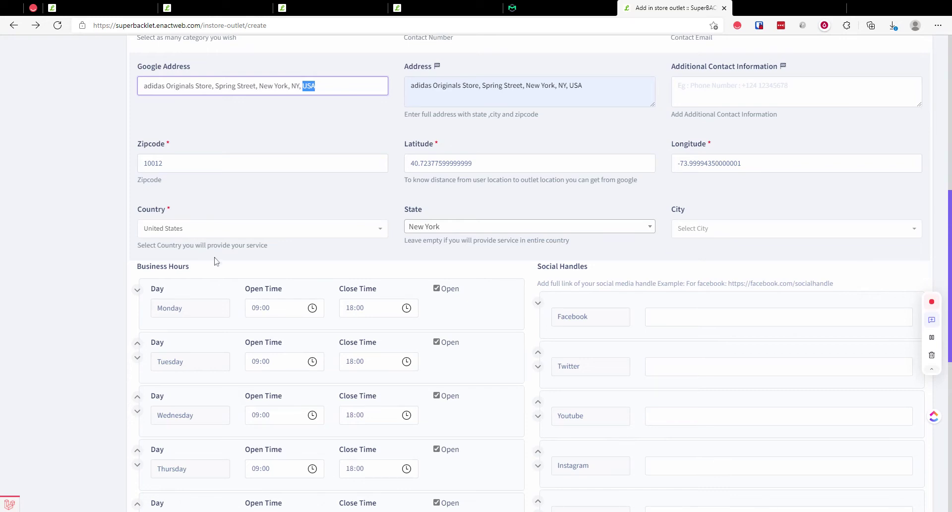
scroll(216, 261, down, 3)
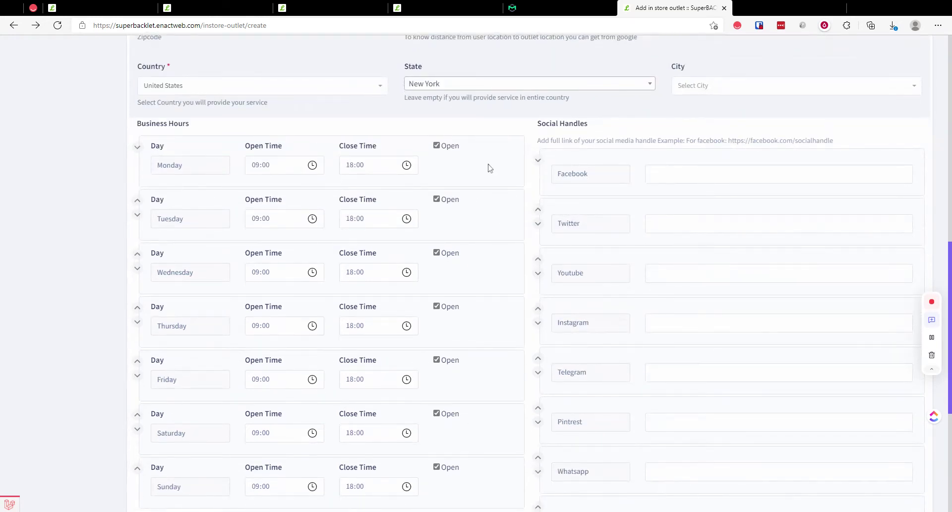
scroll(435, 265, down, 3)
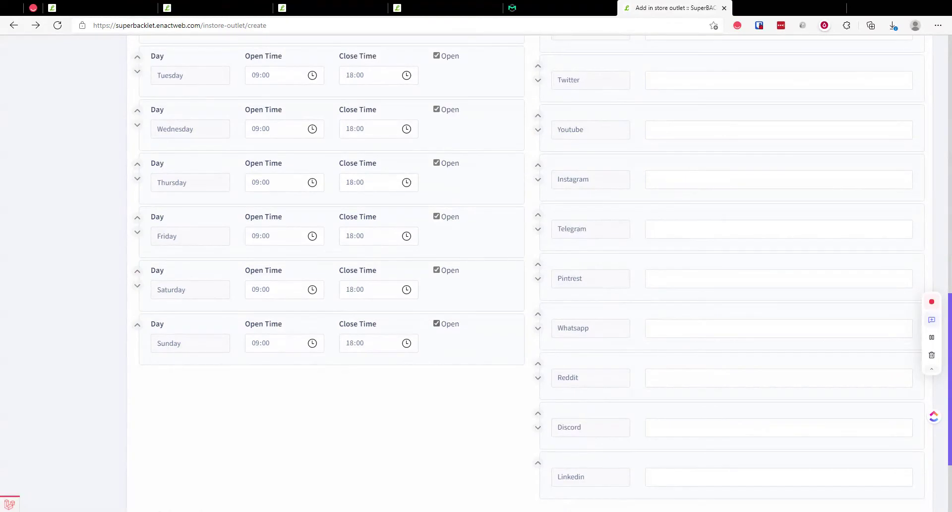
click(436, 324)
scroll(466, 324, up, 5)
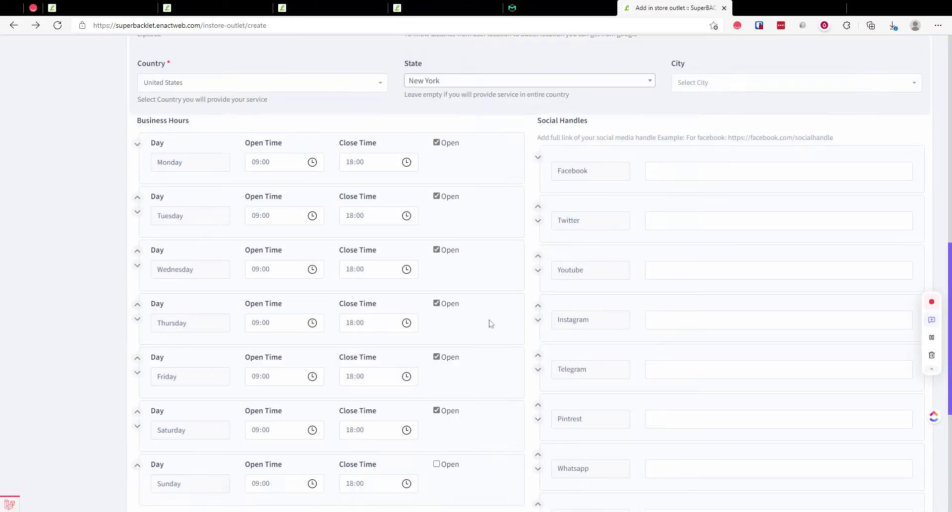
scroll(712, 261, down, 5)
scroll(742, 210, down, 3)
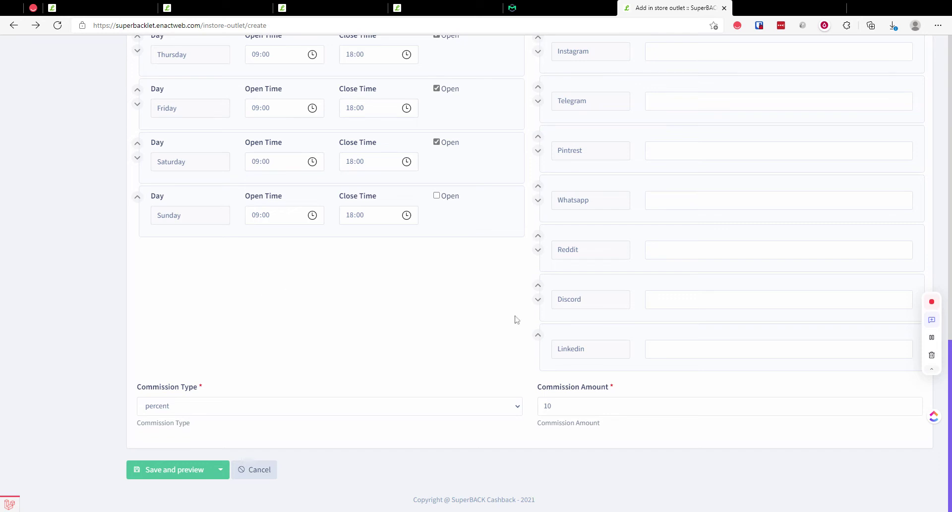
Step: Save and preview the Adidas - NY outlet, confirm Send To Review, then move to the admin tab
click(186, 475)
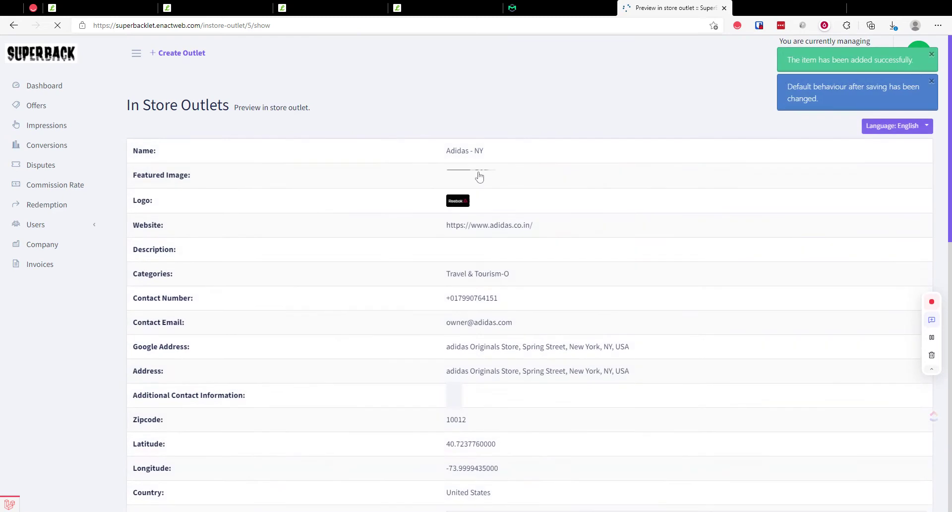
scroll(691, 223, down, 9)
scroll(692, 232, down, 4)
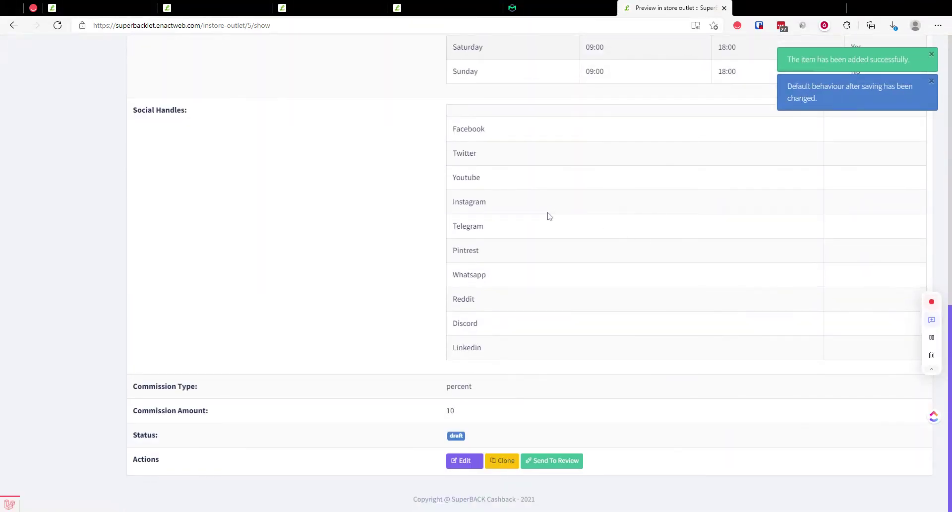
click(554, 460)
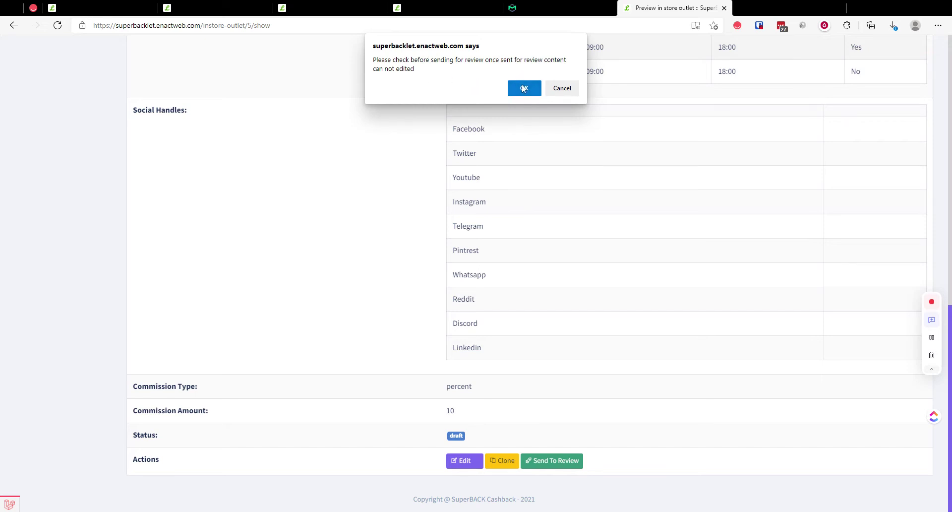
click(523, 88)
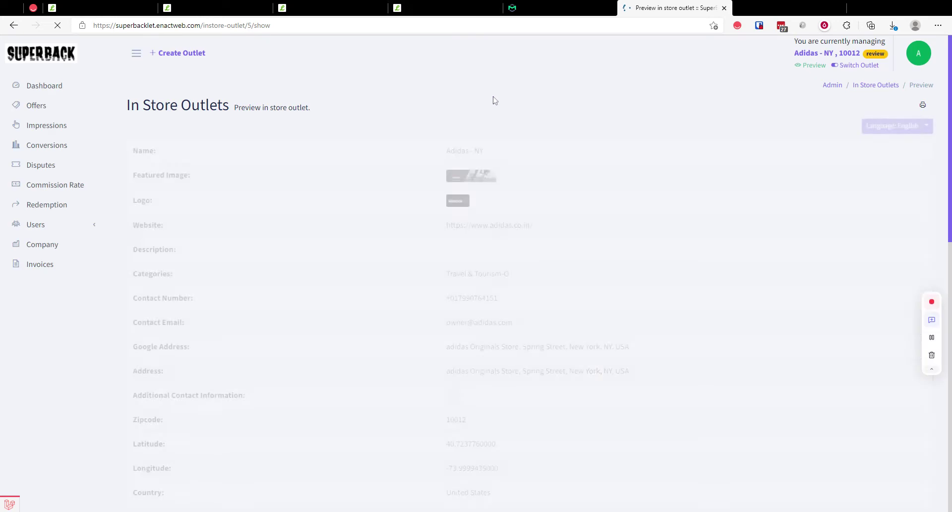
scroll(556, 236, down, 2)
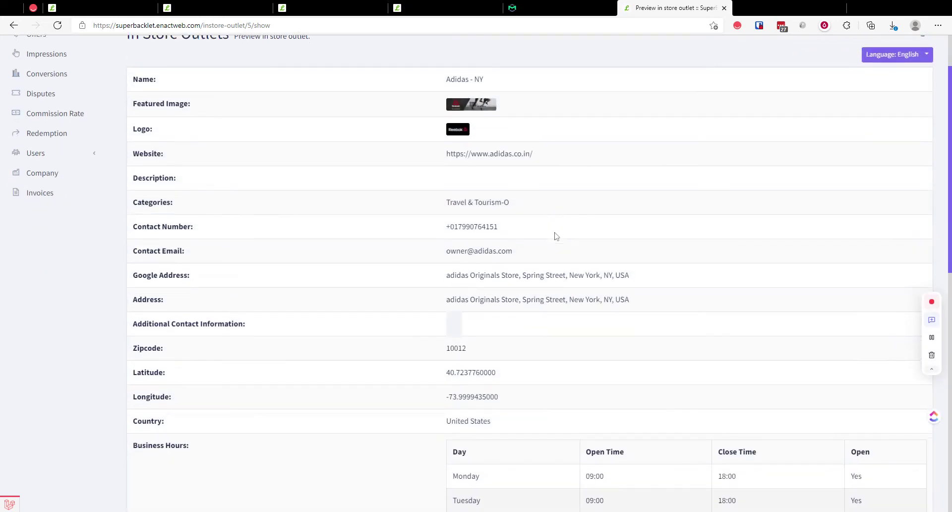
click(117, 8)
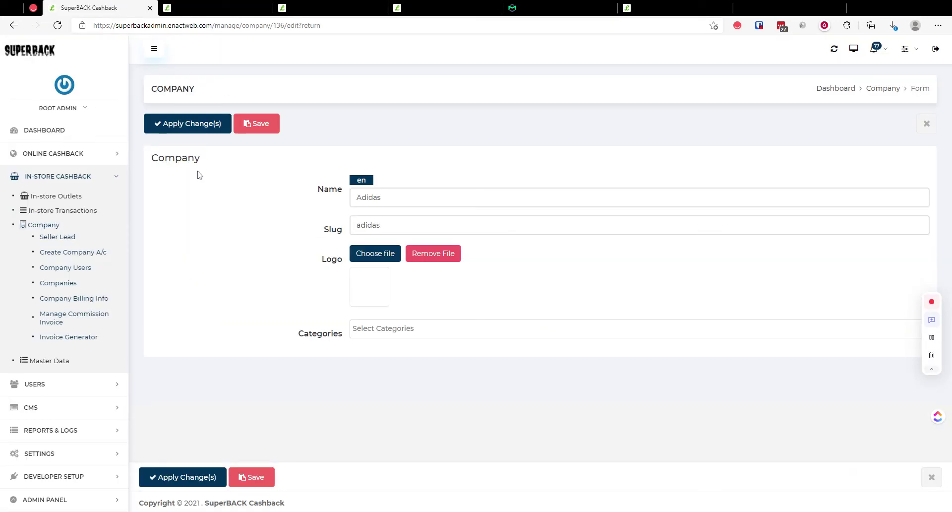
Step: Open the Adidas - NY Outlet Approval Request from the admin notifications
click(876, 50)
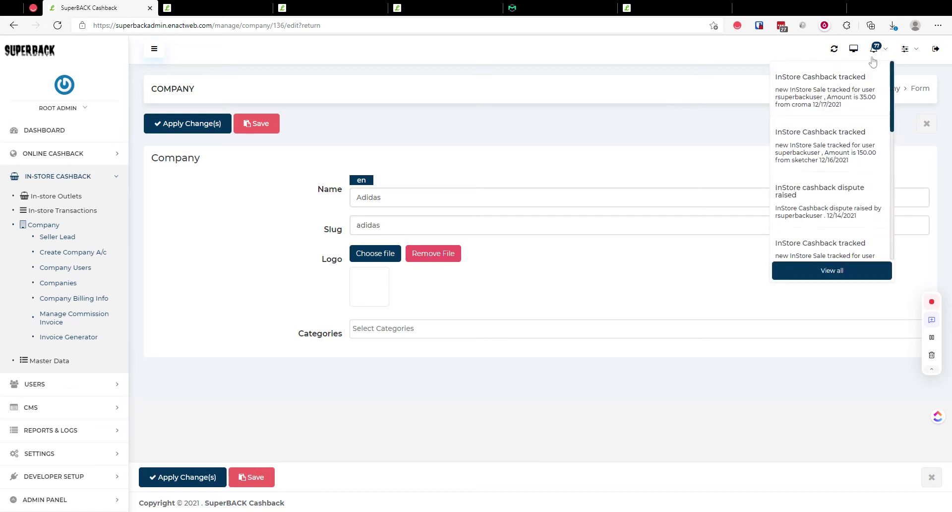
click(31, 51)
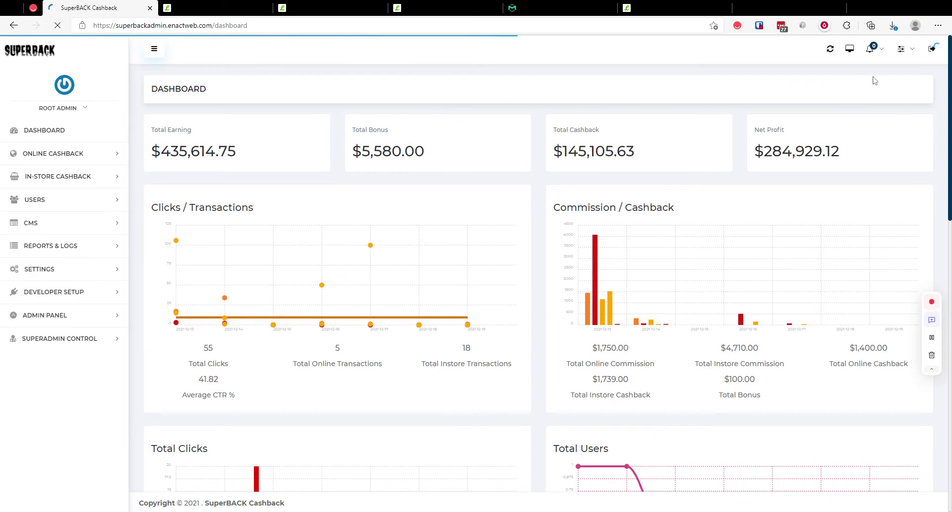
click(874, 49)
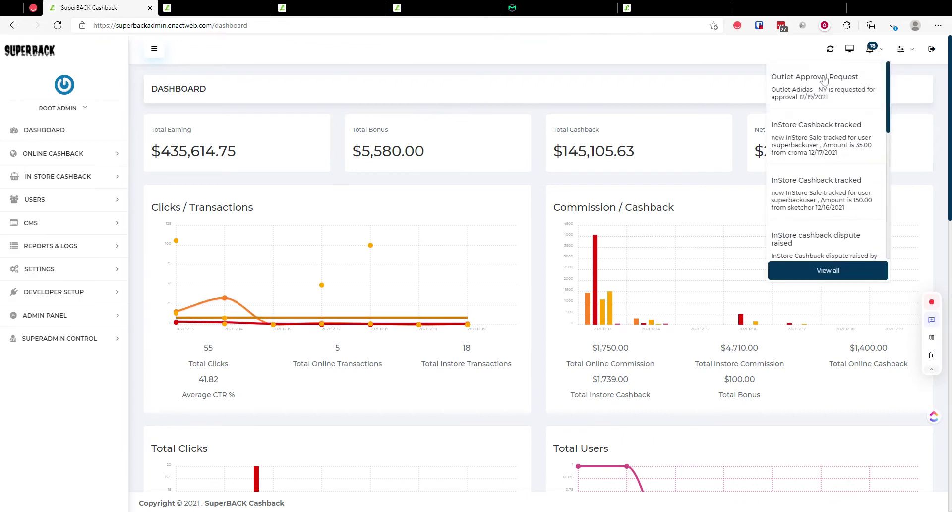
click(803, 81)
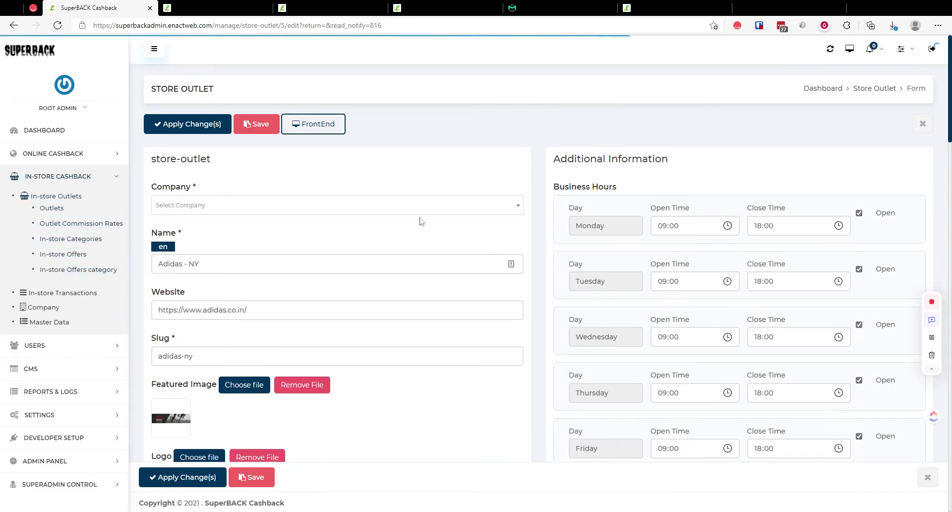
Step: Set the outlet's User Cashback Percent to 80
scroll(491, 217, down, 4)
scroll(491, 218, down, 14)
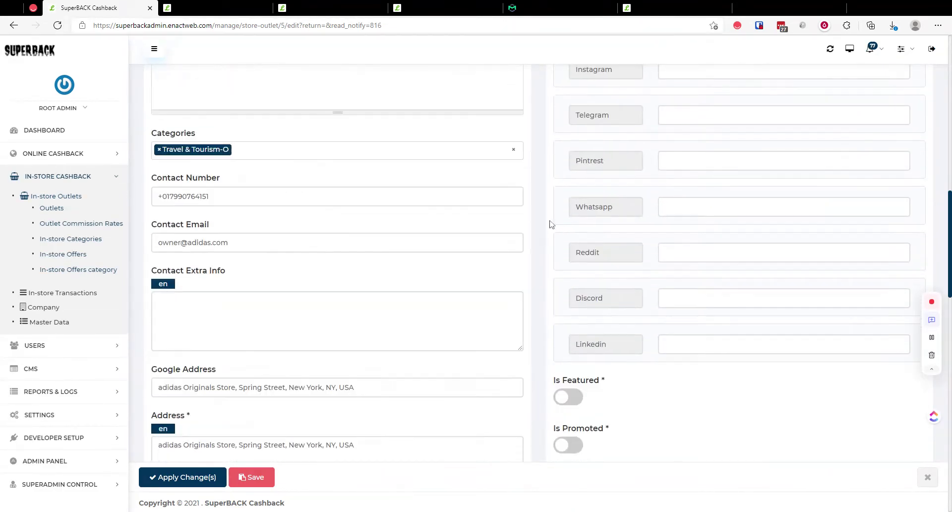
scroll(545, 227, down, 2)
scroll(539, 196, up, 2)
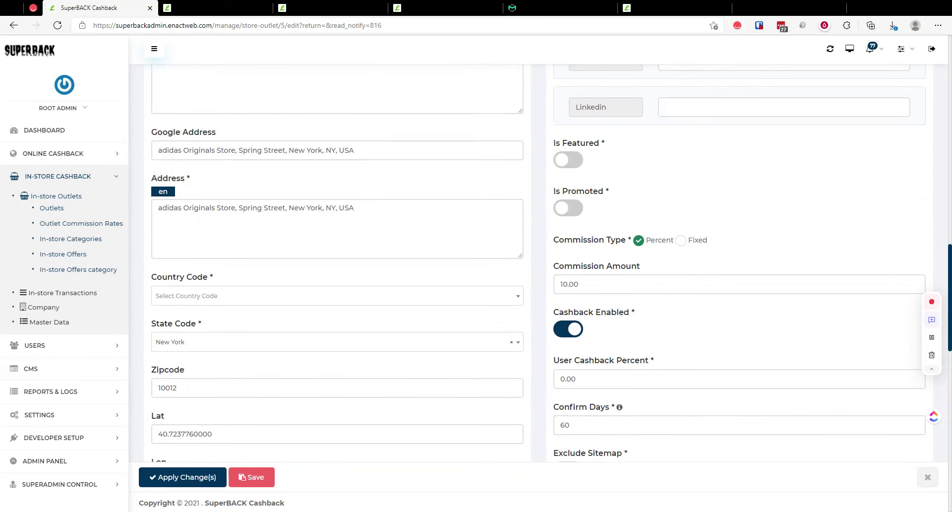
drag(573, 378, 555, 383)
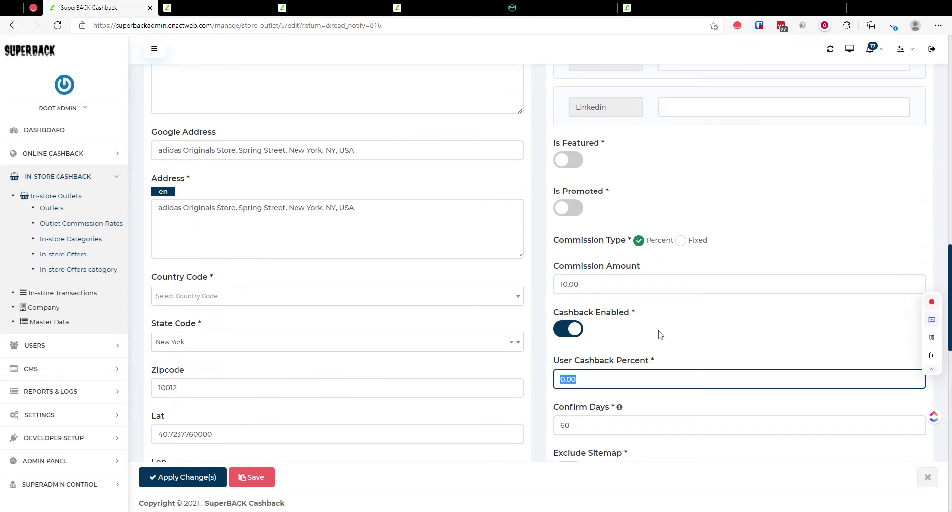
text(80)
click(666, 338)
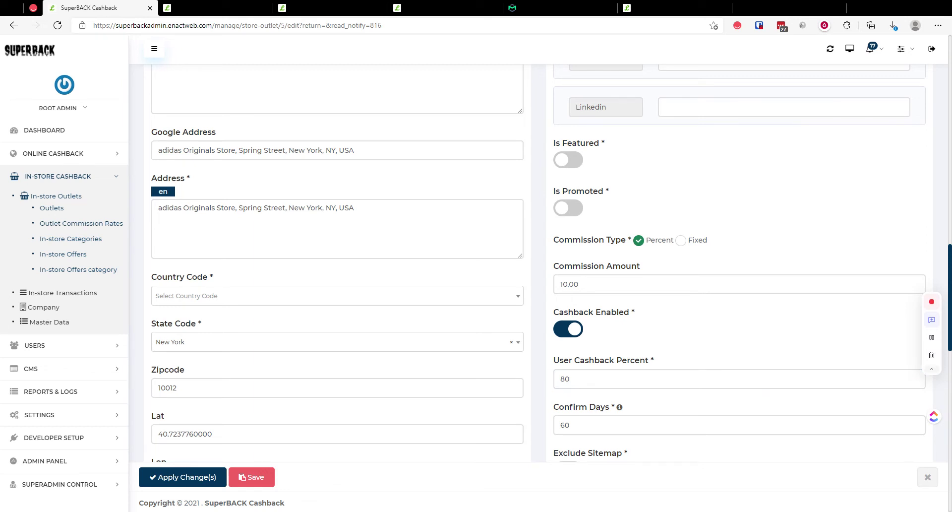
scroll(669, 333, down, 2)
click(665, 307)
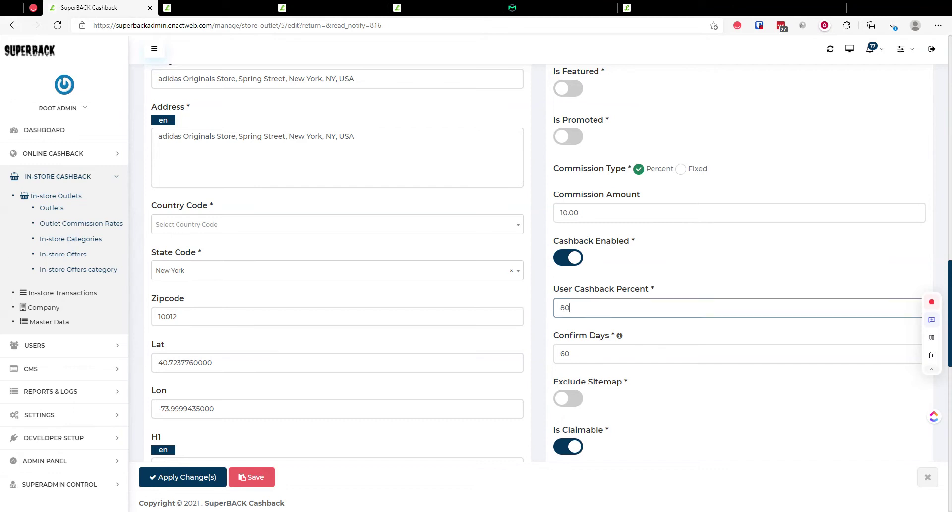
click(702, 270)
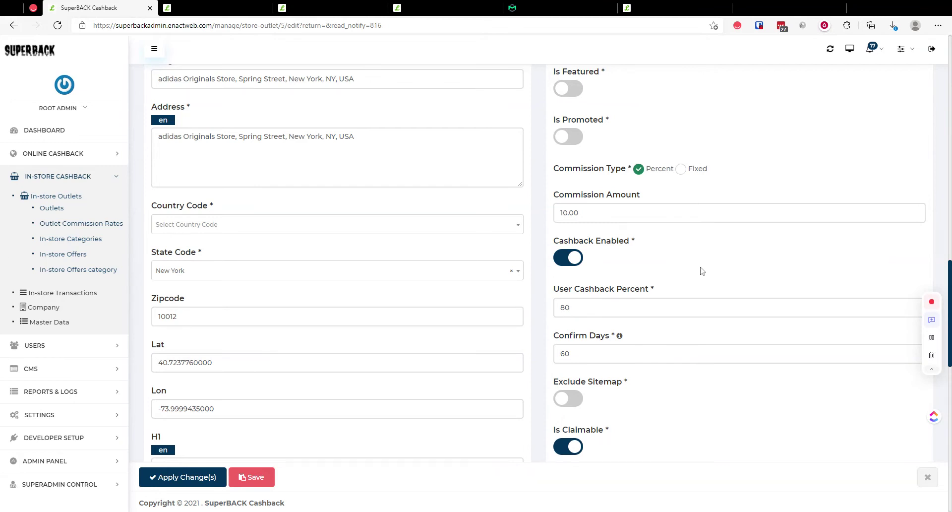
Step: Switch the outlet Status from Review to Open and apply the changes
scroll(564, 327, down, 4)
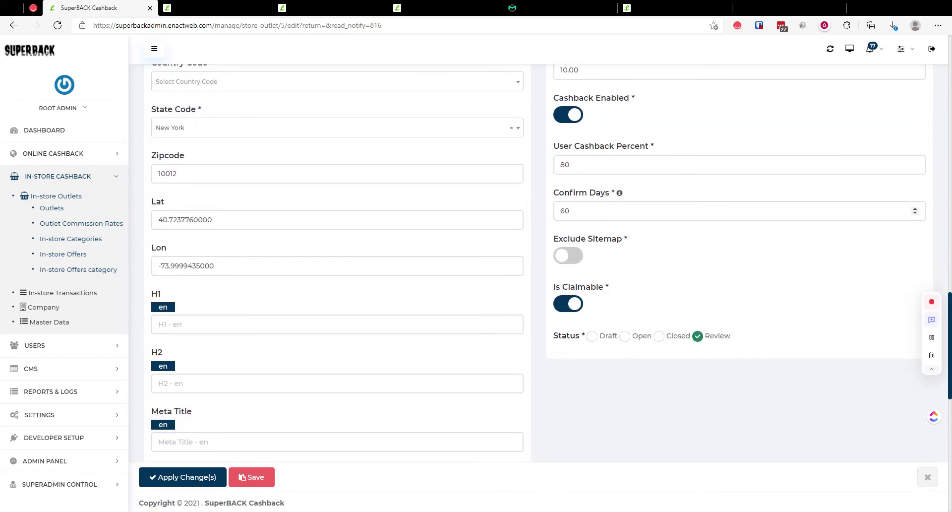
scroll(677, 277, down, 10)
scroll(665, 291, up, 6)
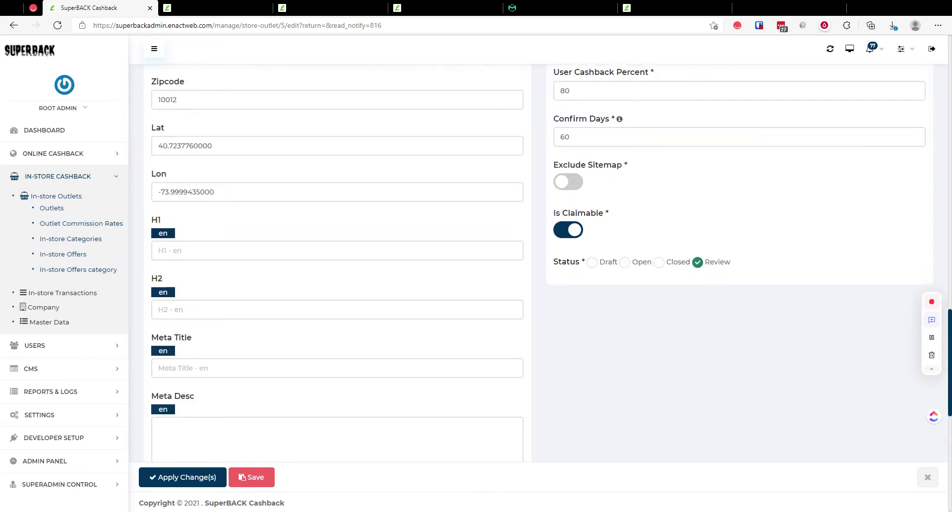
scroll(331, 323, down, 4)
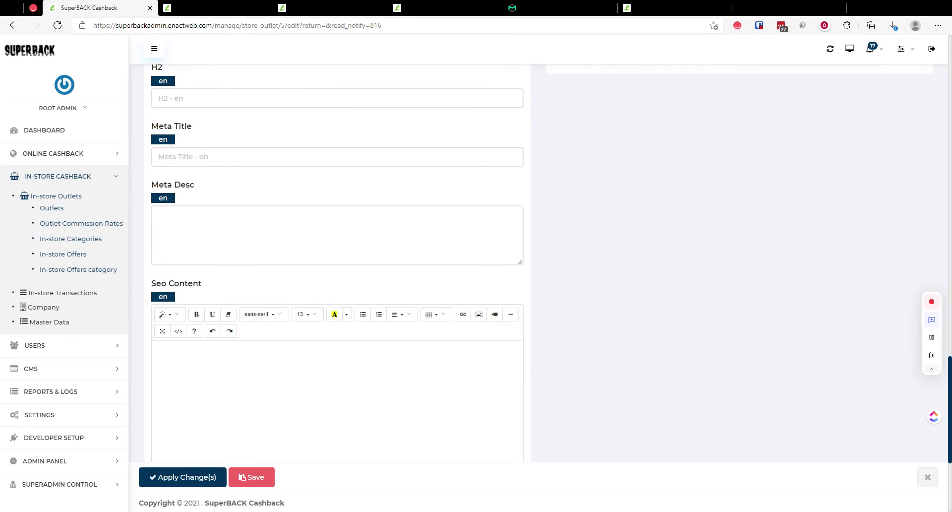
scroll(699, 308, up, 4)
click(625, 265)
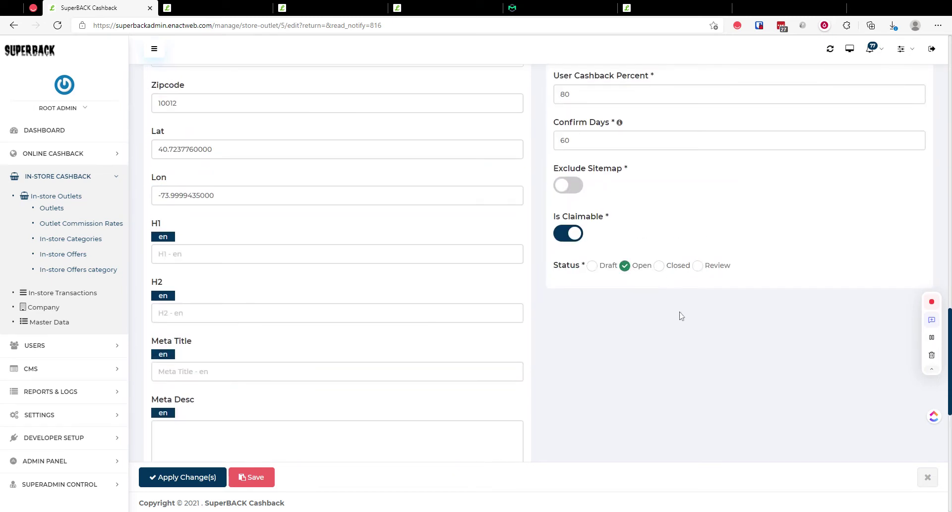
scroll(663, 315, down, 8)
scroll(629, 310, up, 5)
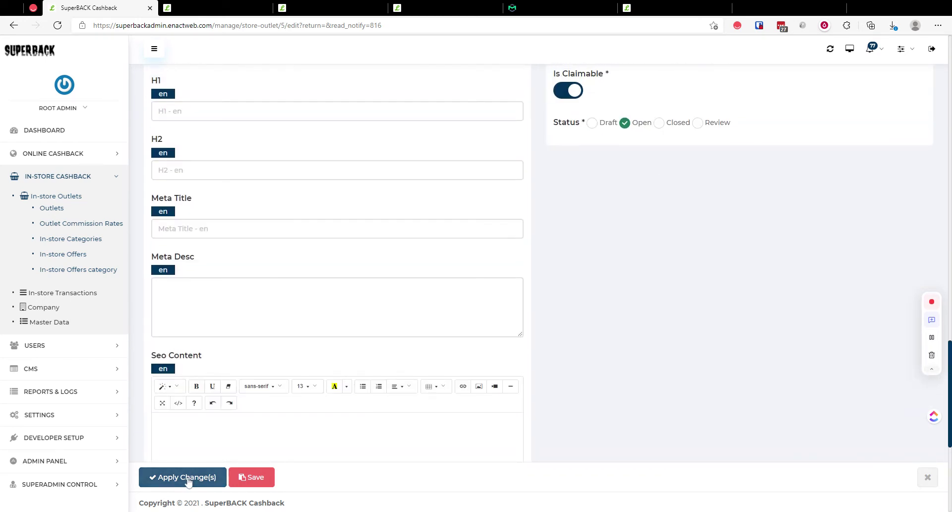
click(198, 477)
Step: Search the Country Code list for 'uni', then 'usa', then 'in'
click(251, 250)
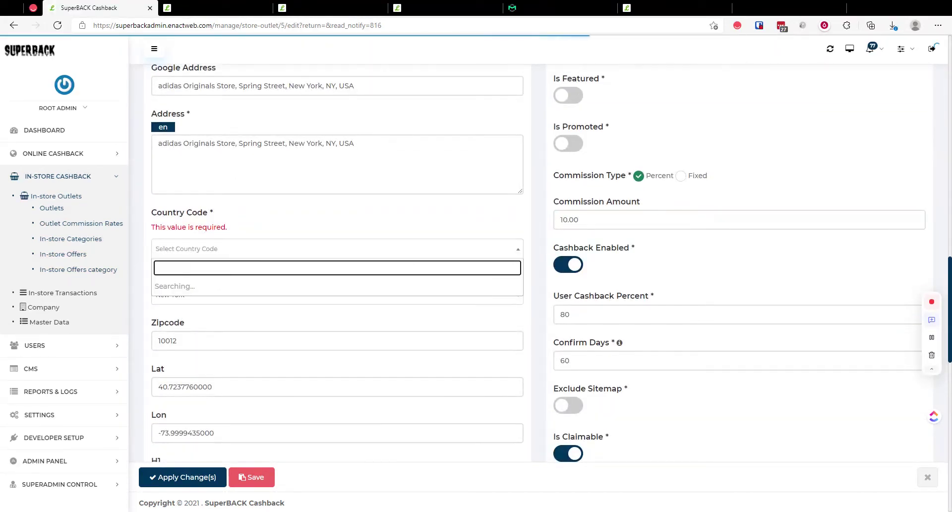
text(uni)
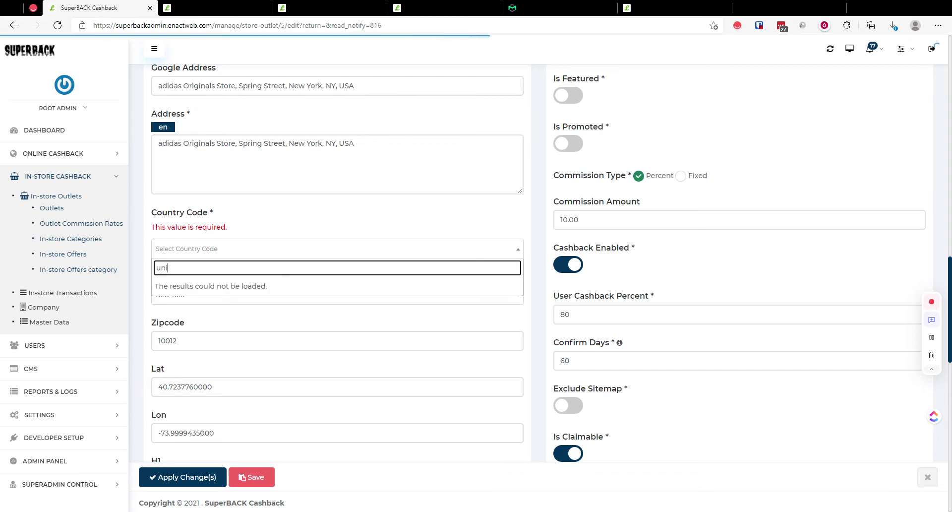
key(ctrl+a)
text(usa)
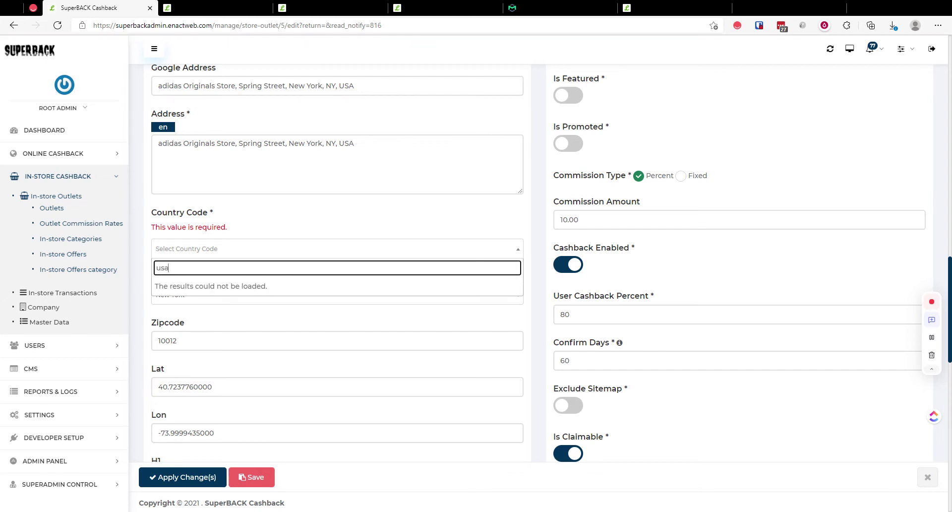
key(ctrl+a)
text(in)
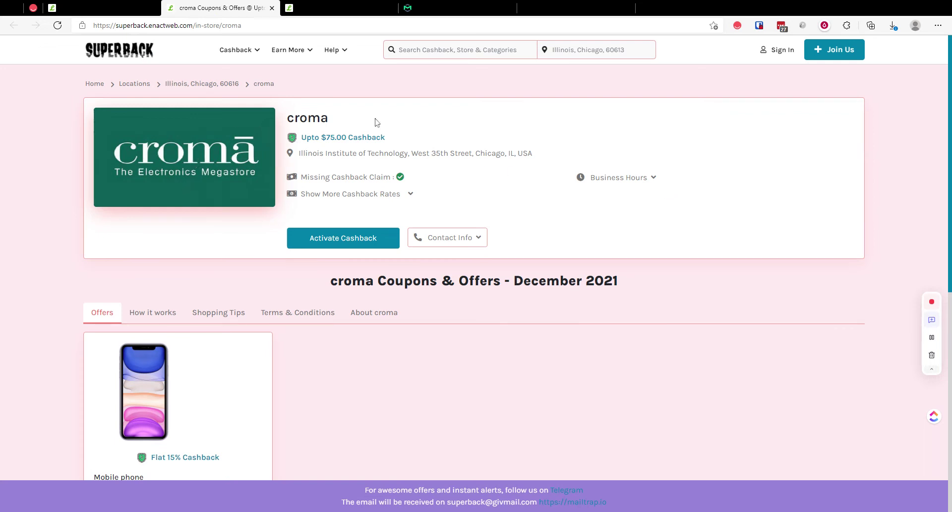
Step: Switch the outlet panel from the outlet list to manage the sketcher outlet
key(ctrl+Tab)
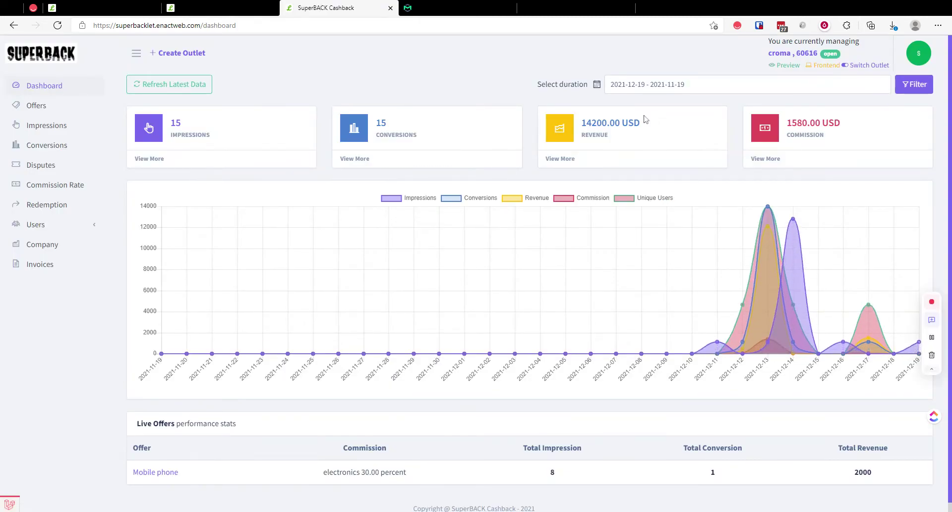
click(869, 65)
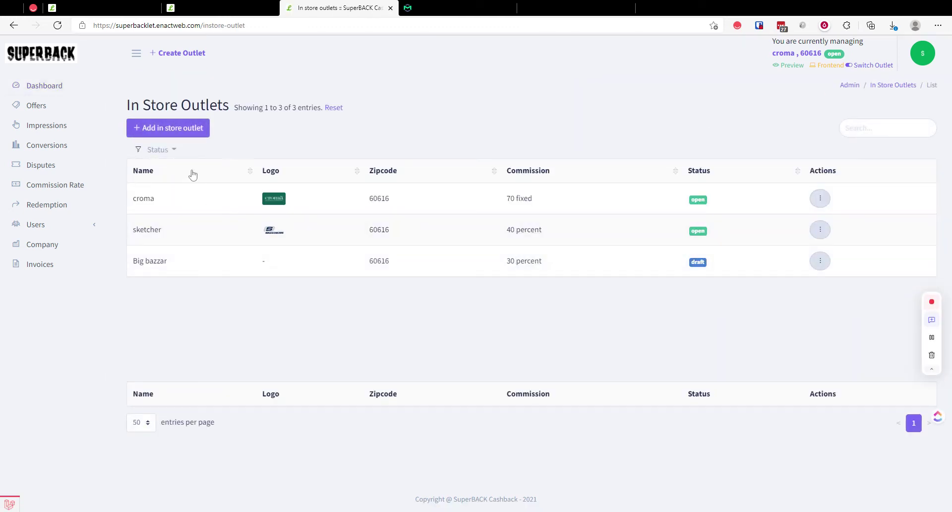
click(164, 149)
click(525, 155)
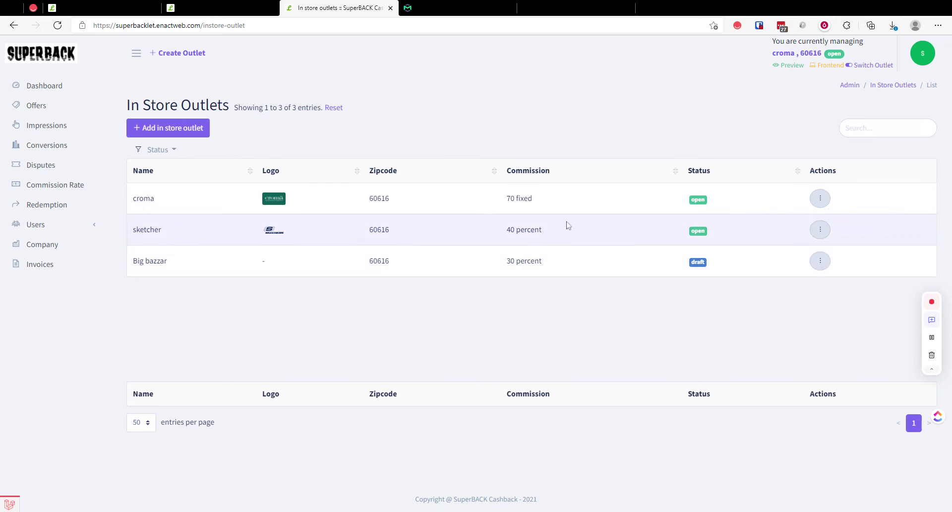
click(823, 234)
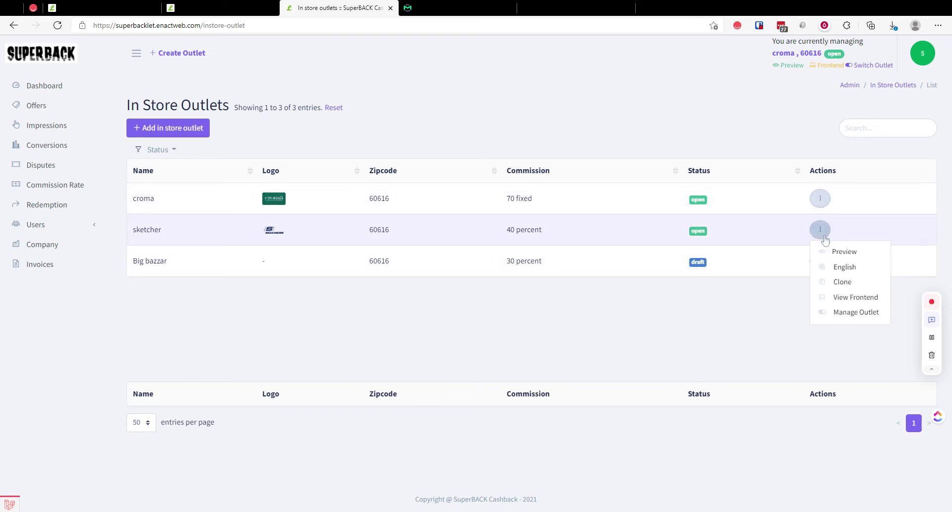
click(850, 317)
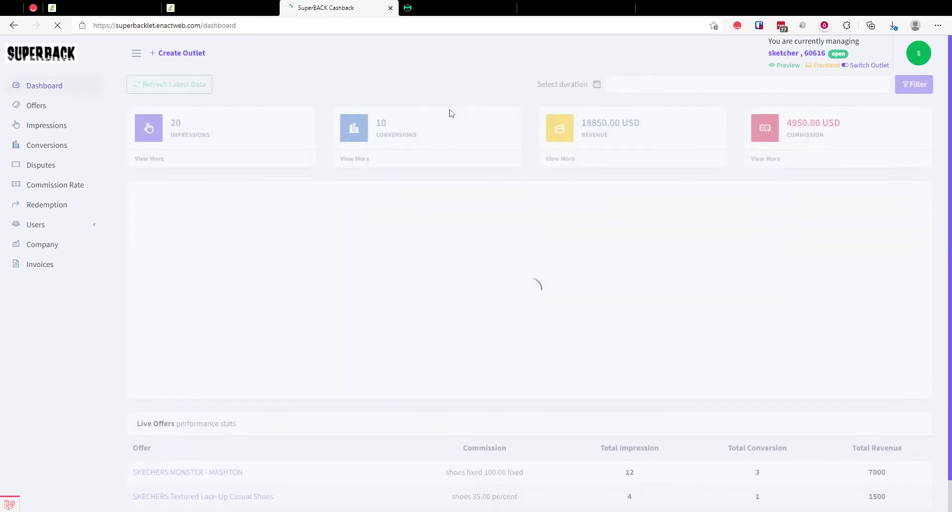
Step: Preview the sketcher outlet's public store page in a new tab
click(824, 66)
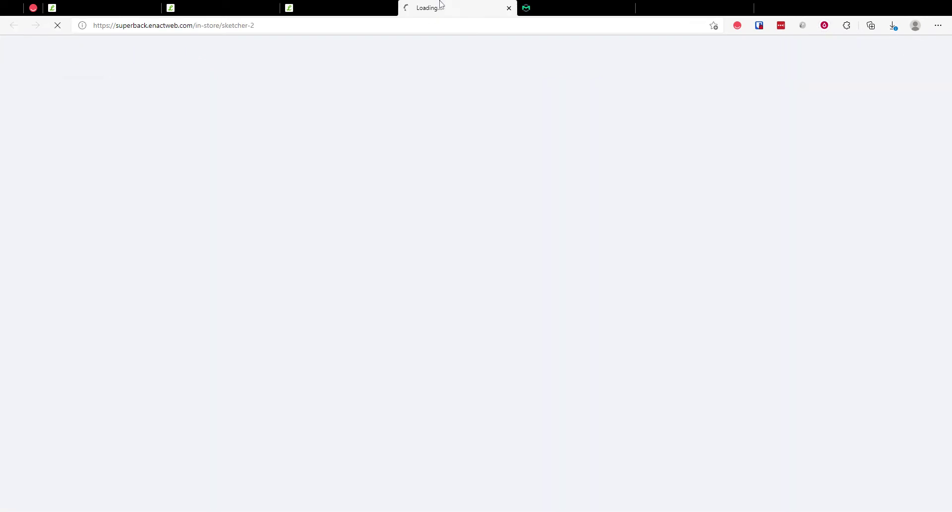
key(ctrl+w)
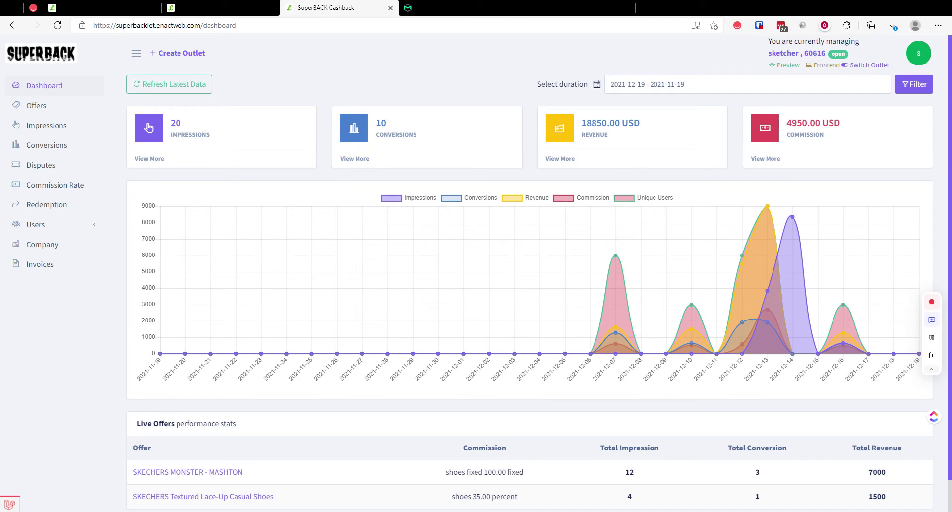
click(824, 65)
click(369, 6)
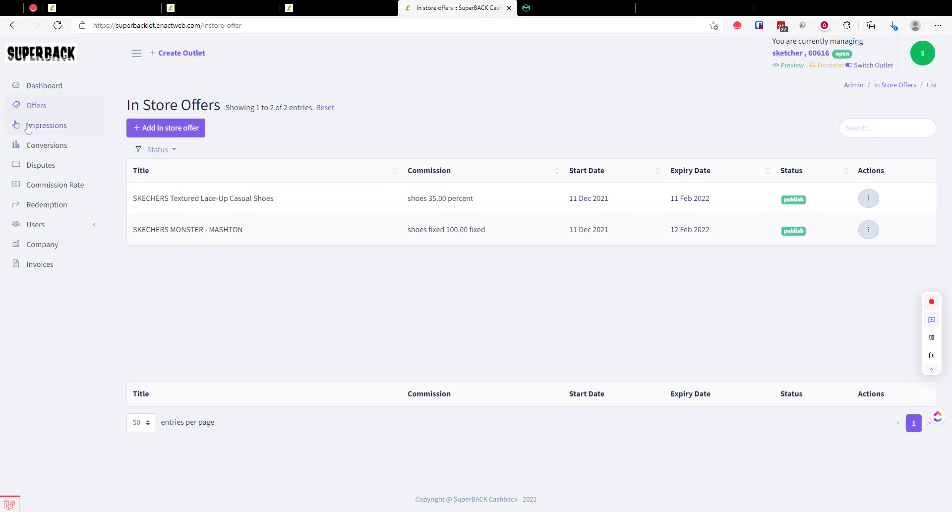
Step: Start a new sketcher in-store offer and look over the empty title, dates and Code fields
click(176, 129)
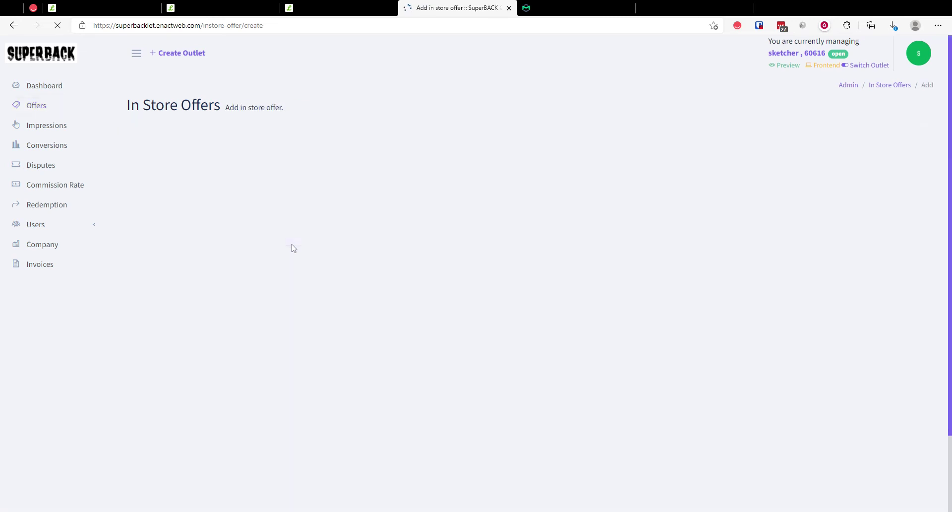
scroll(380, 237, down, 2)
scroll(380, 237, down, 3)
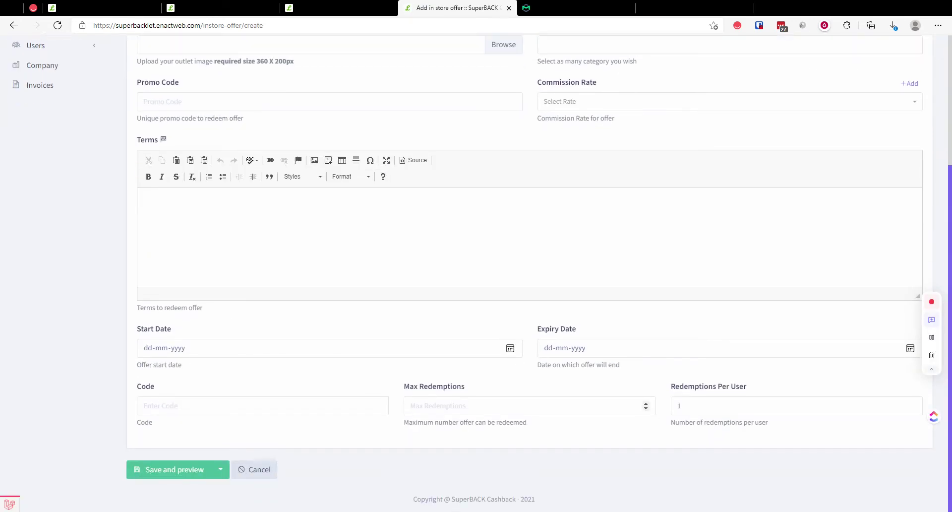
click(263, 406)
click(403, 364)
scroll(726, 373, up, 4)
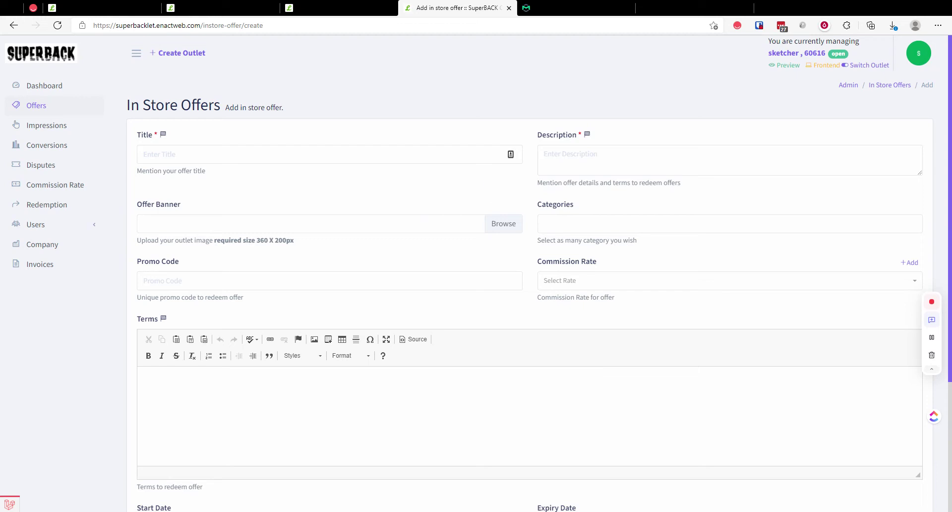
Step: Open the admin's list of in-store offers under the In-store Outlets section
click(124, 7)
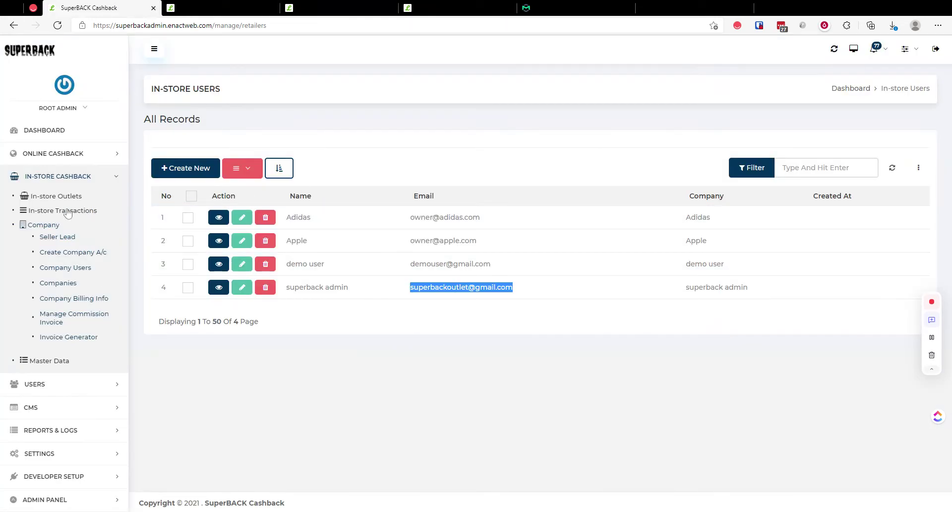
click(62, 197)
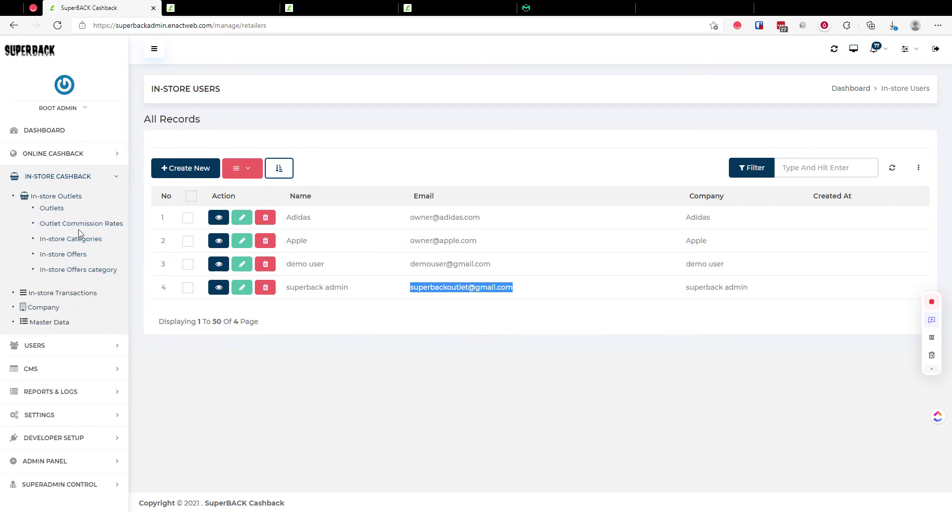
click(68, 255)
Step: On croma's store page, view Contact Info and Business Hours, then scroll to the Mobile phone offer
key(ctrl+Tab)
scroll(243, 278, down, 5)
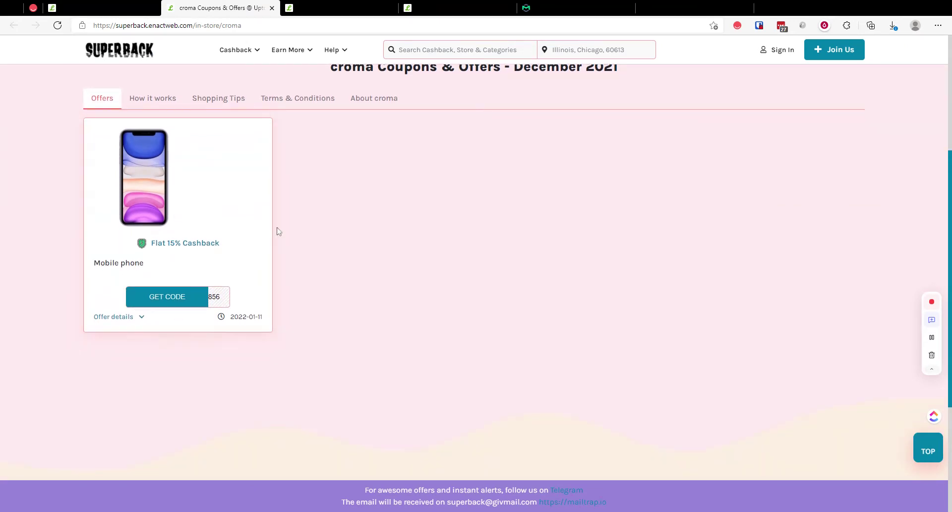
scroll(276, 230, up, 4)
click(467, 237)
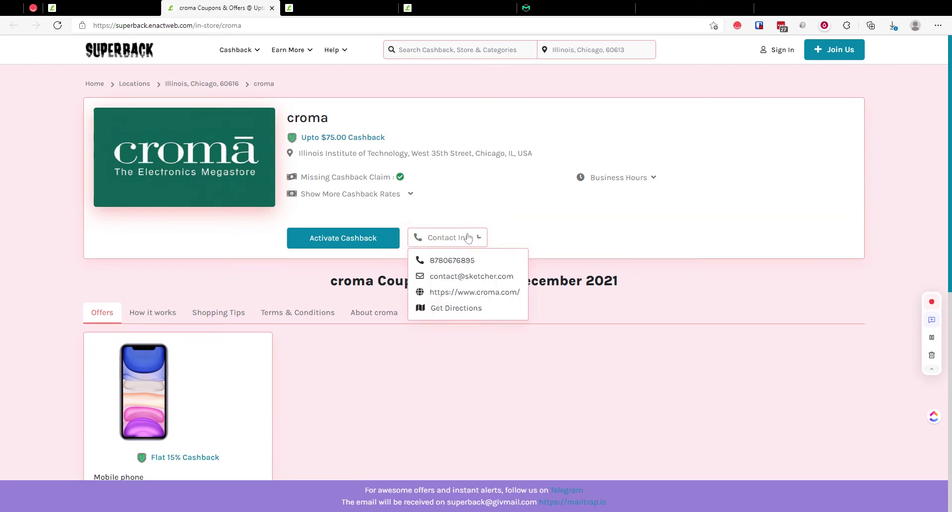
drag(389, 153, 505, 153)
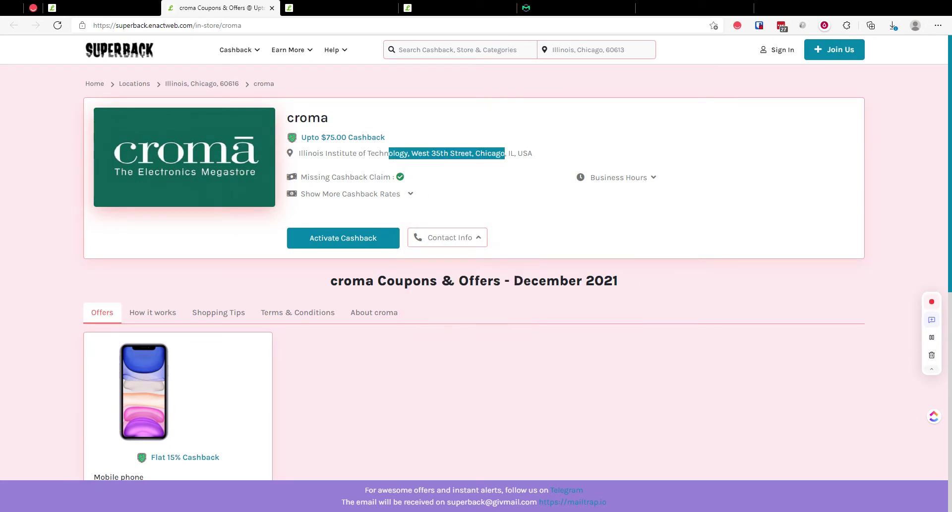
click(481, 189)
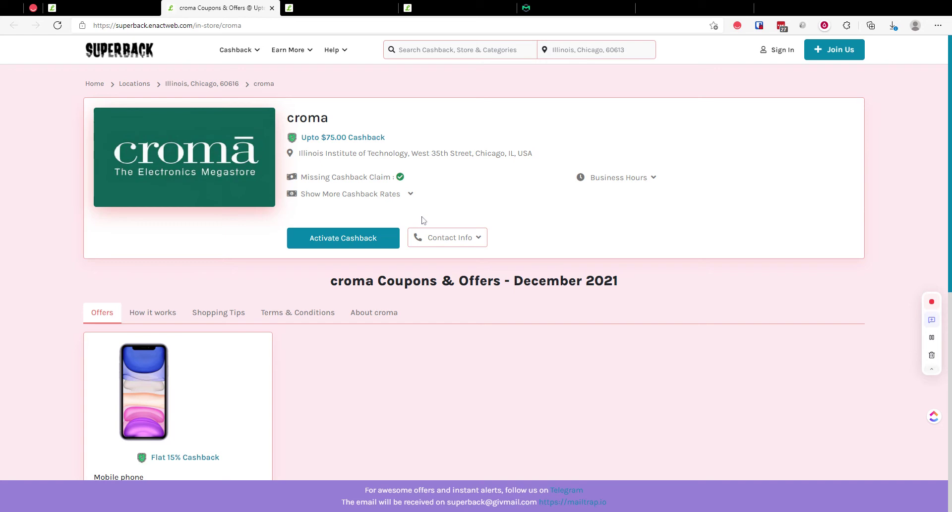
click(643, 186)
scroll(298, 357, down, 5)
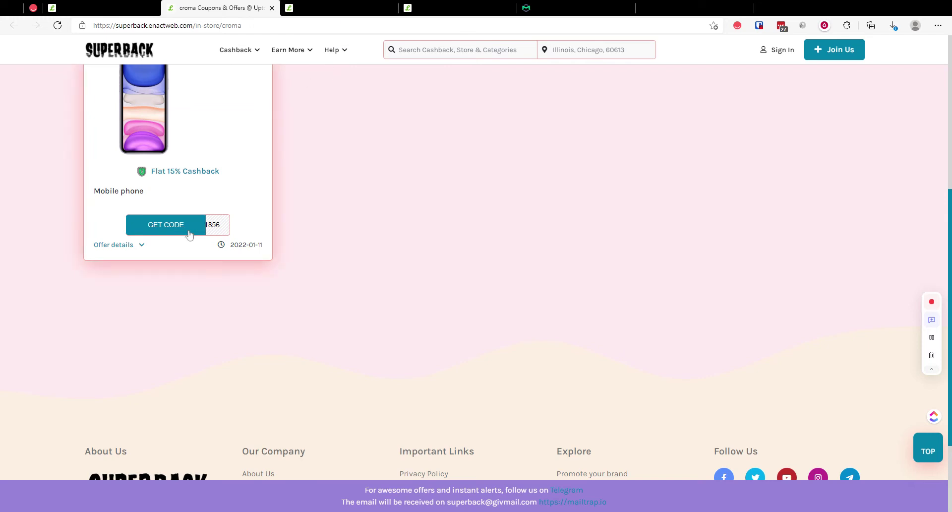
Step: Request the code for croma's Mobile phone offer, accepting the terms and signing in
click(194, 232)
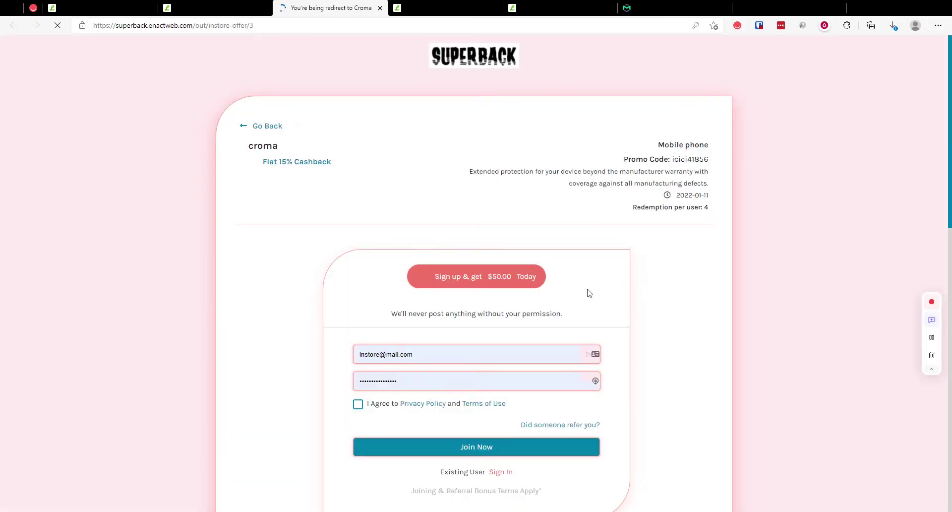
click(357, 332)
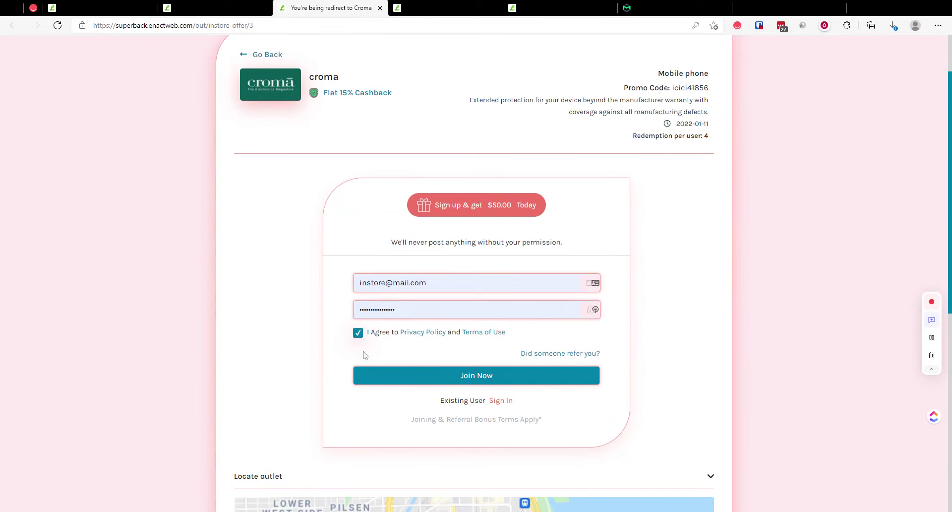
click(503, 400)
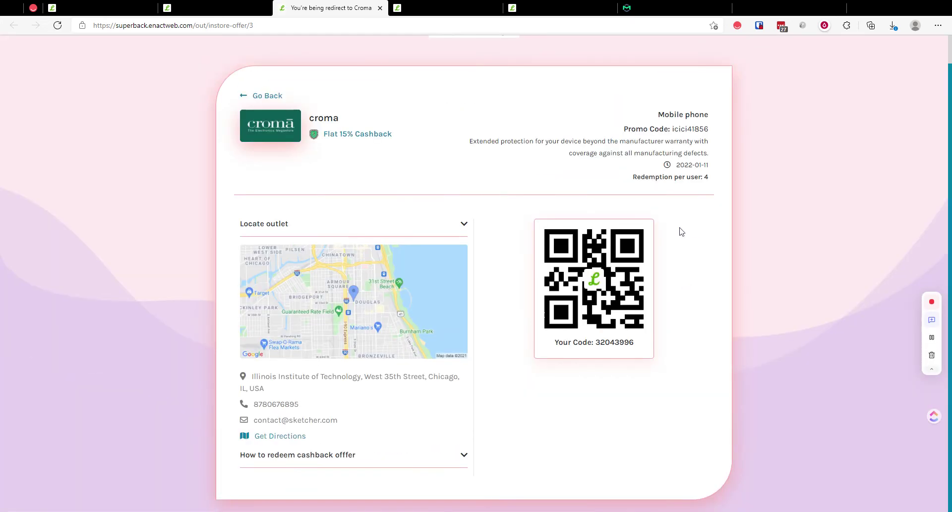
click(850, 112)
Step: Review the redemption page's address, QR code and 'How to redeem' steps, then return to the add-offer form
drag(261, 376, 315, 387)
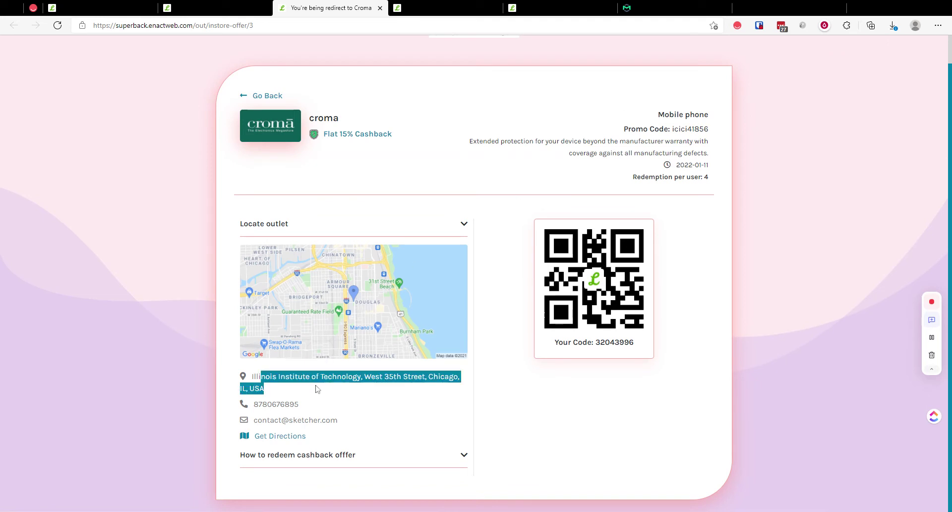
click(318, 388)
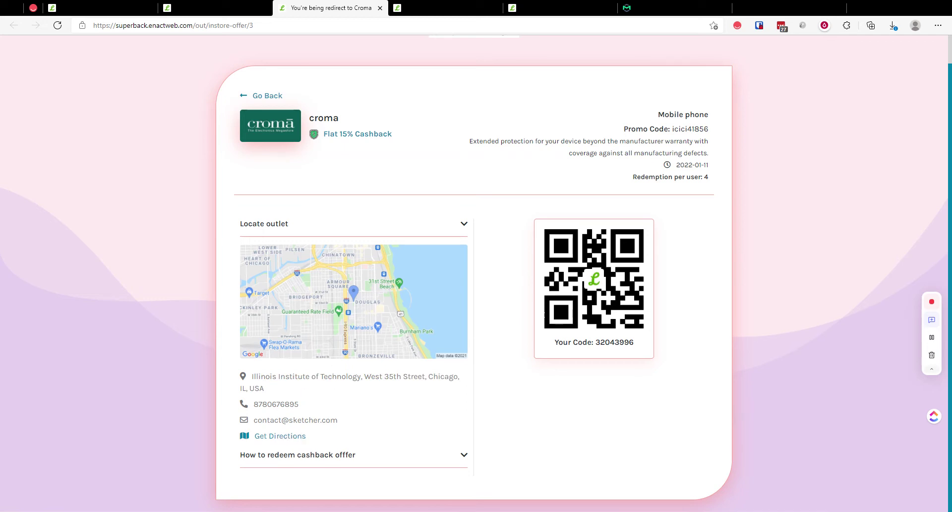
click(334, 456)
scroll(334, 455, down, 3)
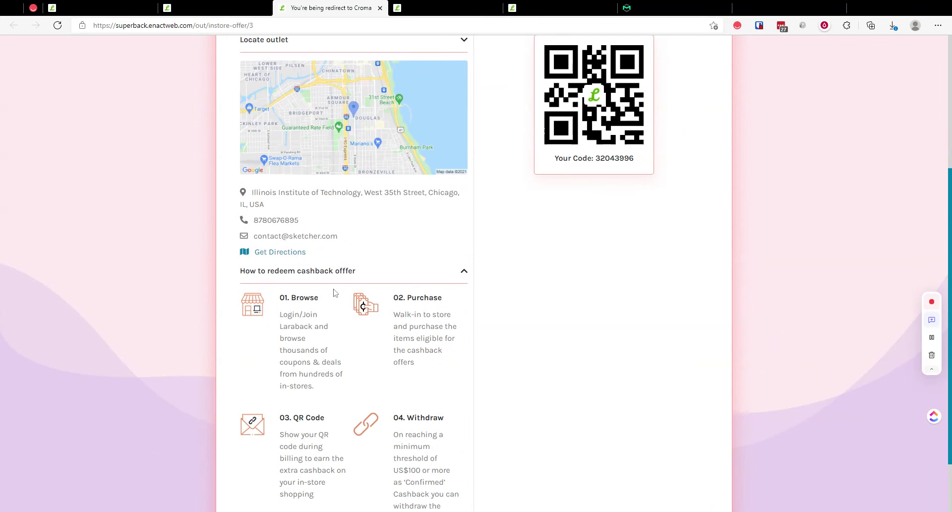
scroll(343, 336, up, 3)
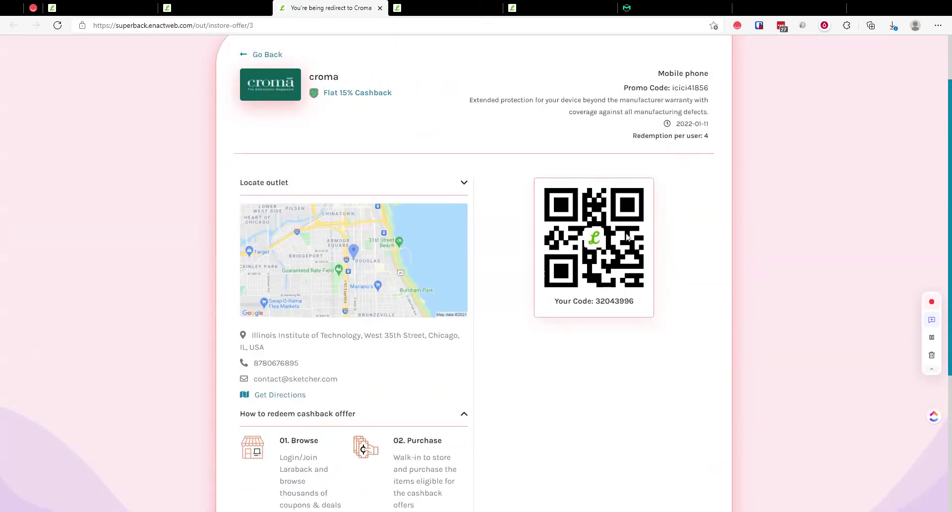
double_click(615, 300)
click(552, 348)
click(436, 7)
click(563, 4)
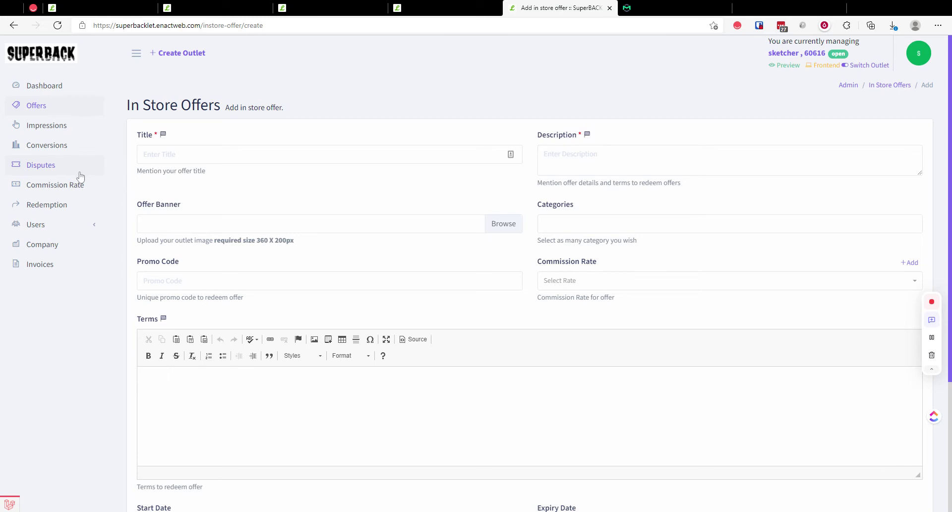
Step: Open the outlet's redemption page and search for the customer
click(56, 205)
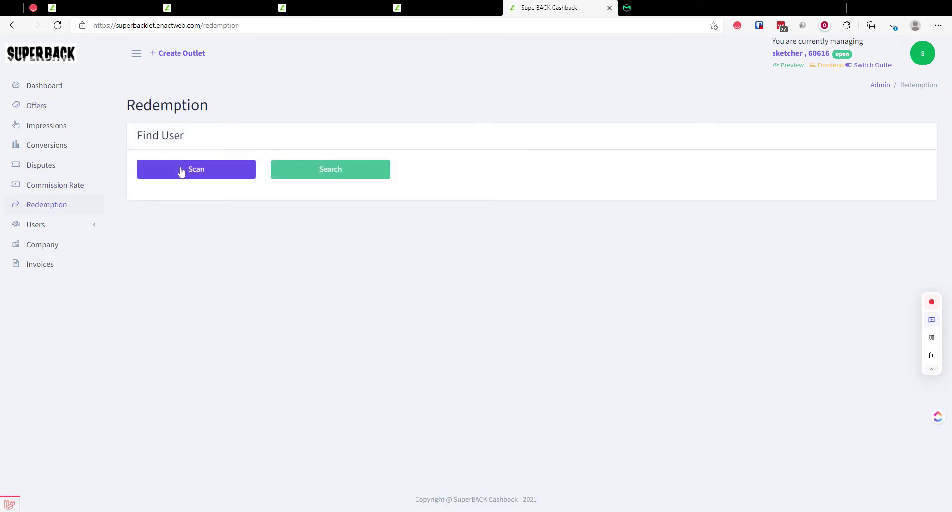
click(326, 172)
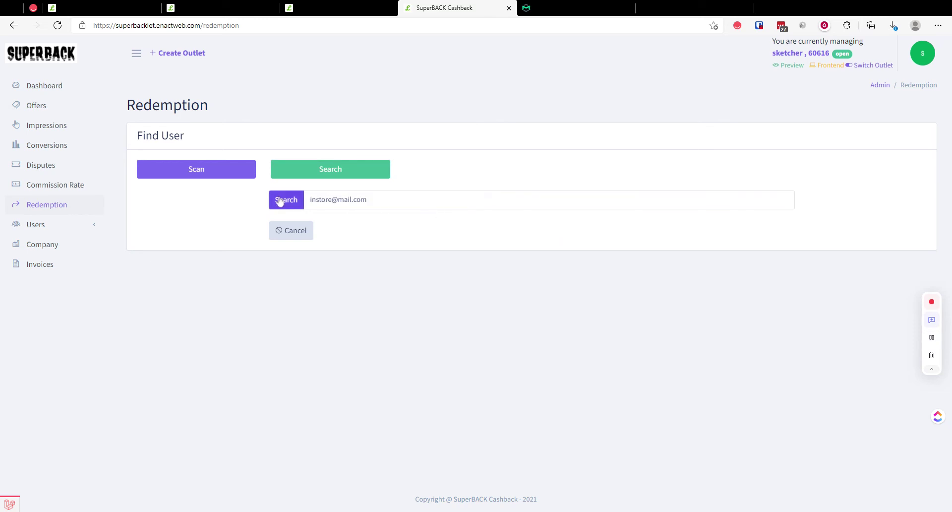
click(280, 200)
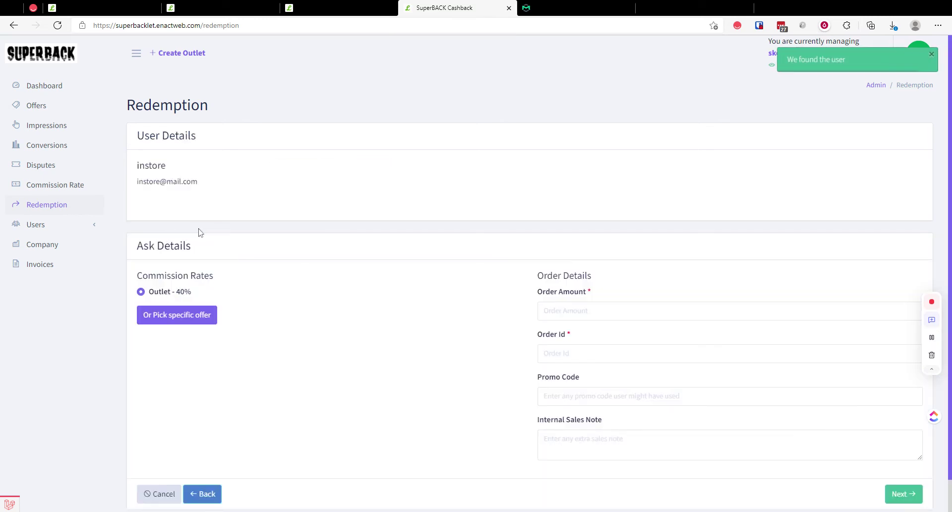
drag(137, 165, 220, 183)
click(219, 183)
scroll(195, 206, down, 1)
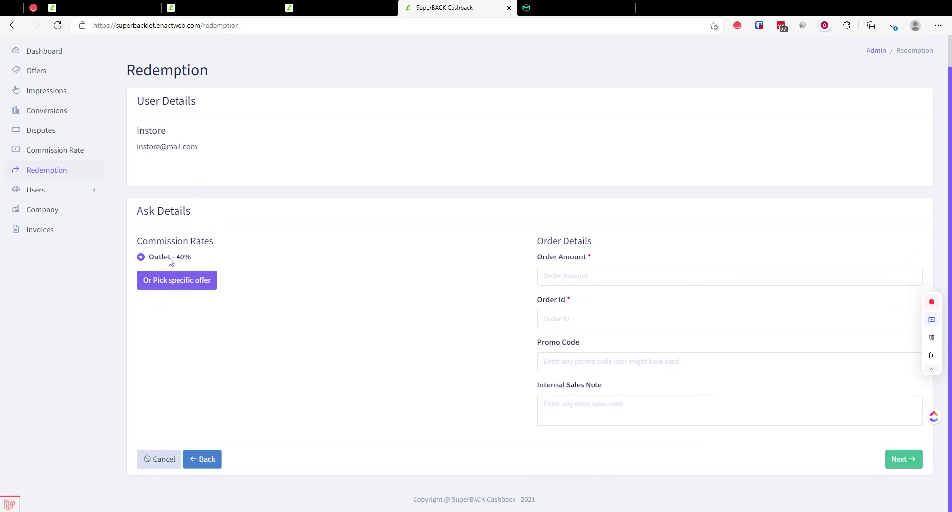
Step: Pick the SKECHERS MONSTER - MASHTON offer, enter a 100 amount and order ID, and confirm
click(183, 285)
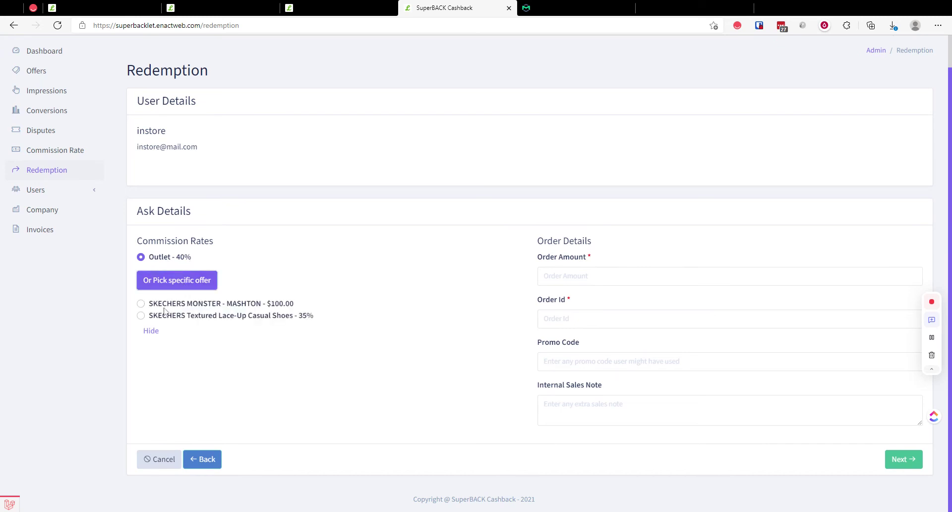
click(141, 303)
click(141, 315)
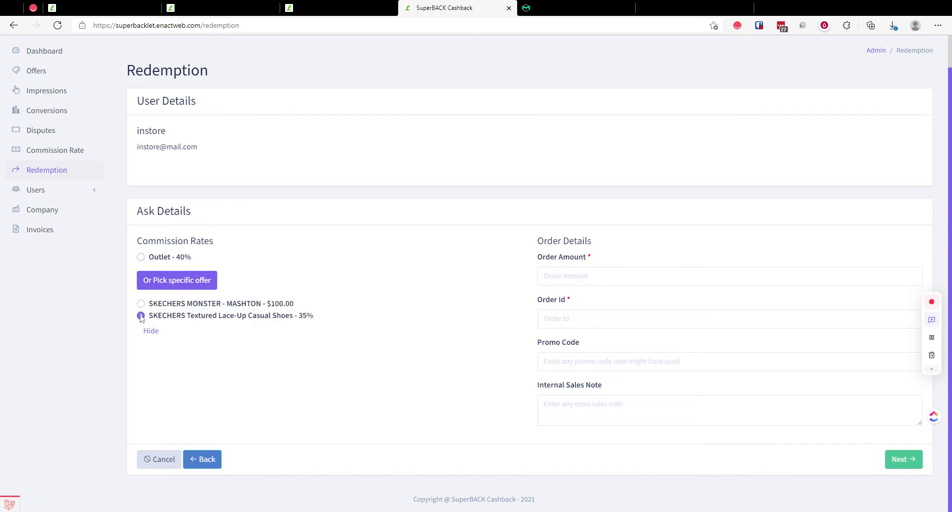
click(195, 304)
text(100)
key(Tab)
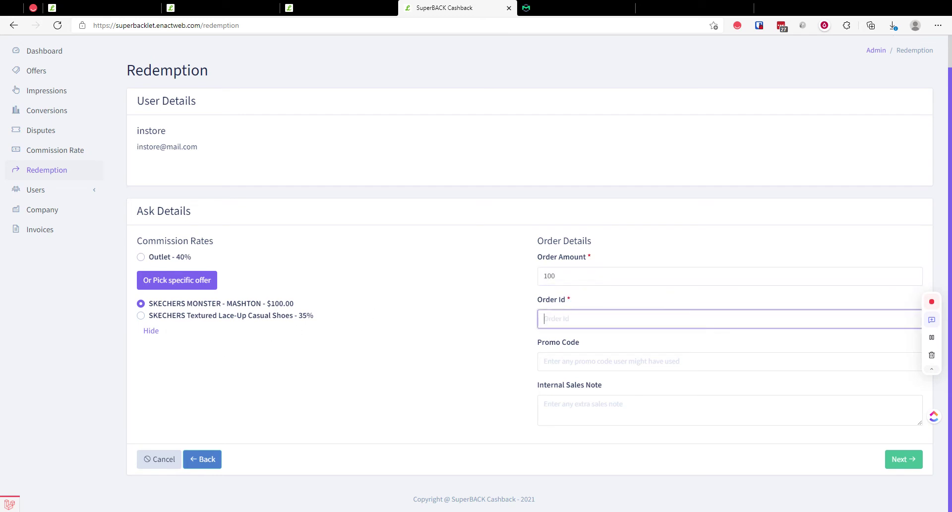
text(dgsgs)
key(Tab)
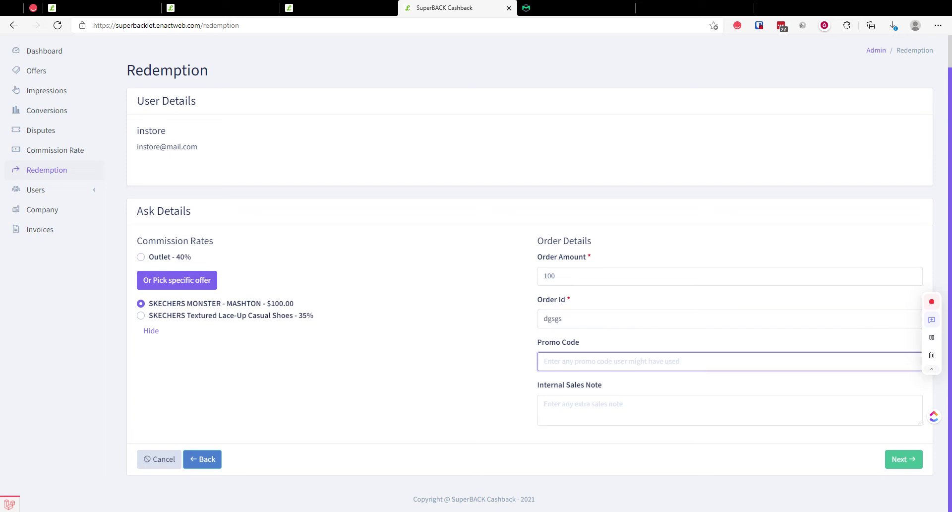
key(Tab)
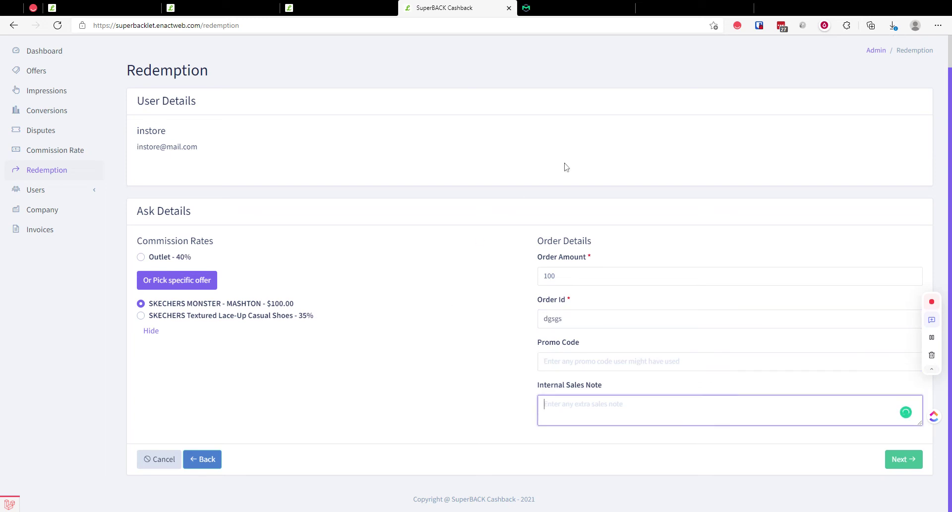
click(904, 459)
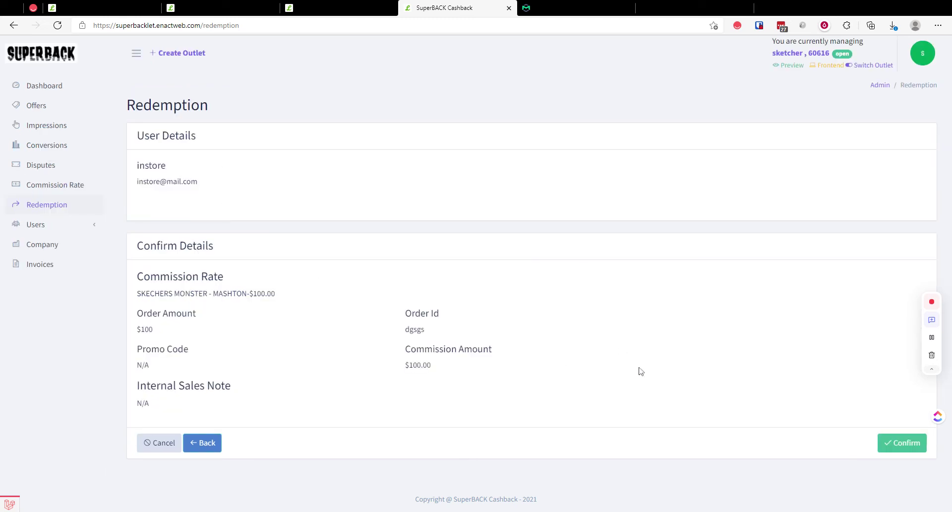
click(903, 443)
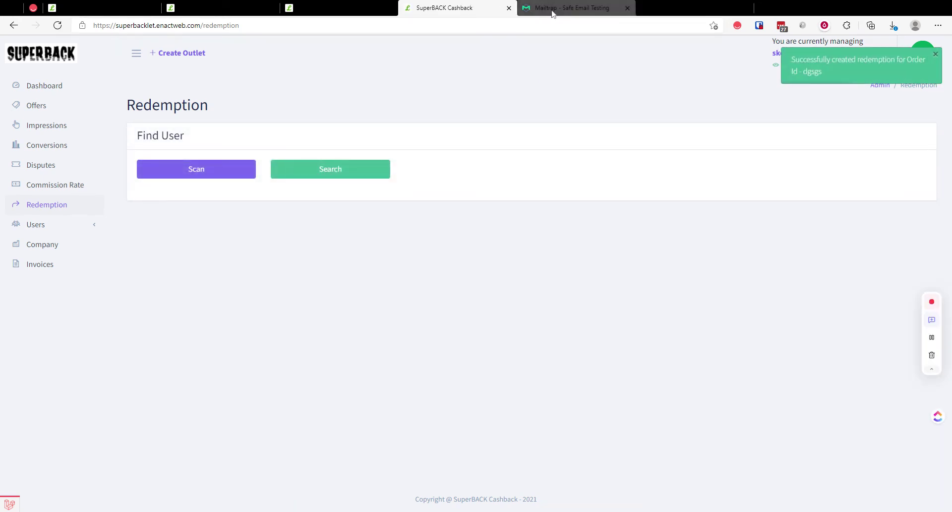
Step: Read Mailtrap's newest In-store Cashback Alert ($54.00 pending on $100.00), then return to SuperBACK
click(552, 9)
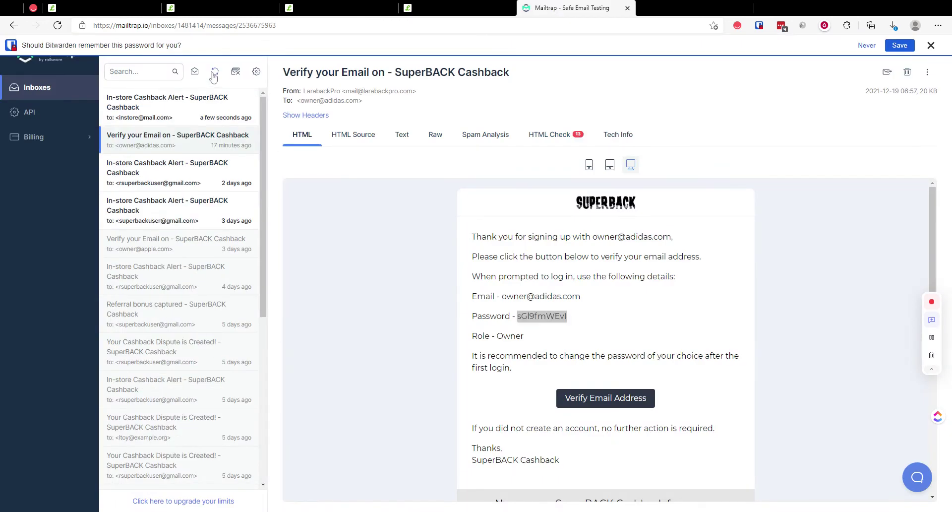
click(166, 106)
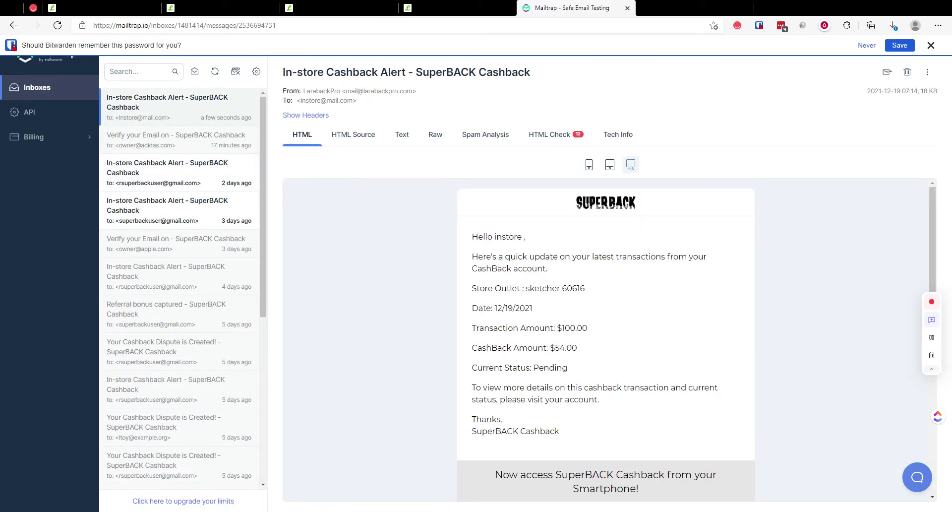
click(337, 7)
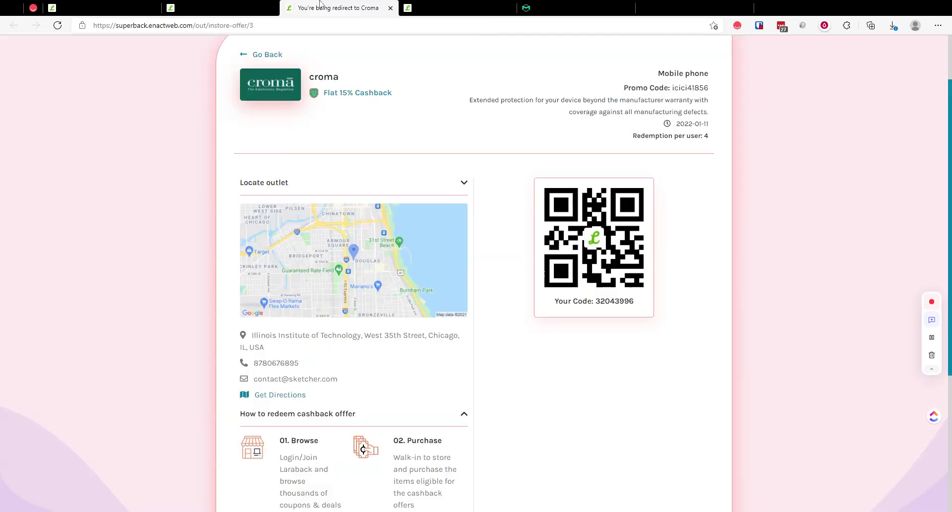
click(244, 5)
Step: Check the customer's Cashback Activities for the $100.00 order with $54.00 pending cashback
scroll(560, 158, up, 7)
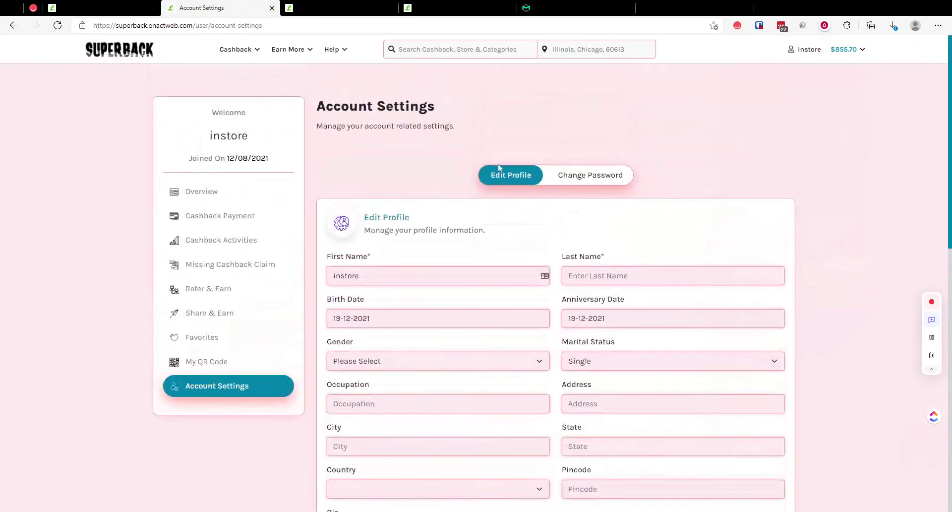
click(227, 243)
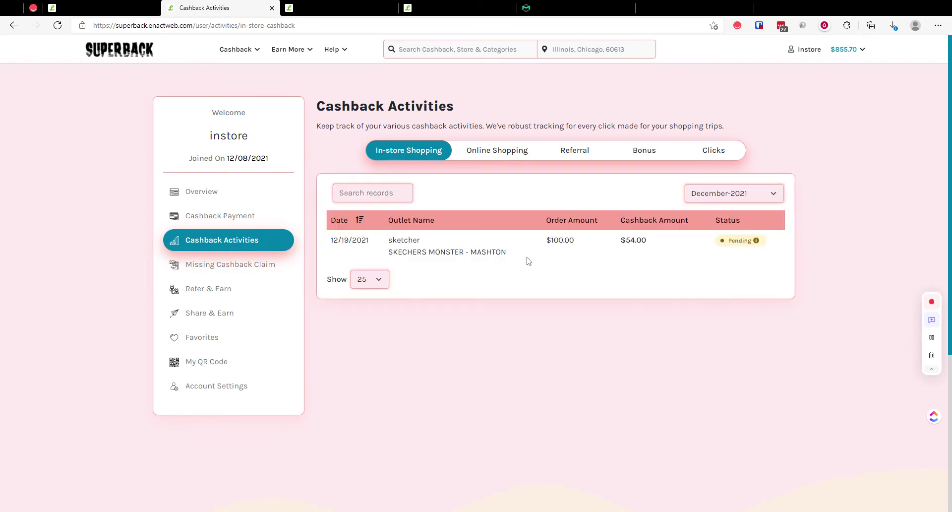
drag(400, 240, 445, 243)
drag(546, 240, 657, 247)
Step: Check the new pending redemption in admin In-store Sales Transactions, then open In-store Sales Update
click(112, 7)
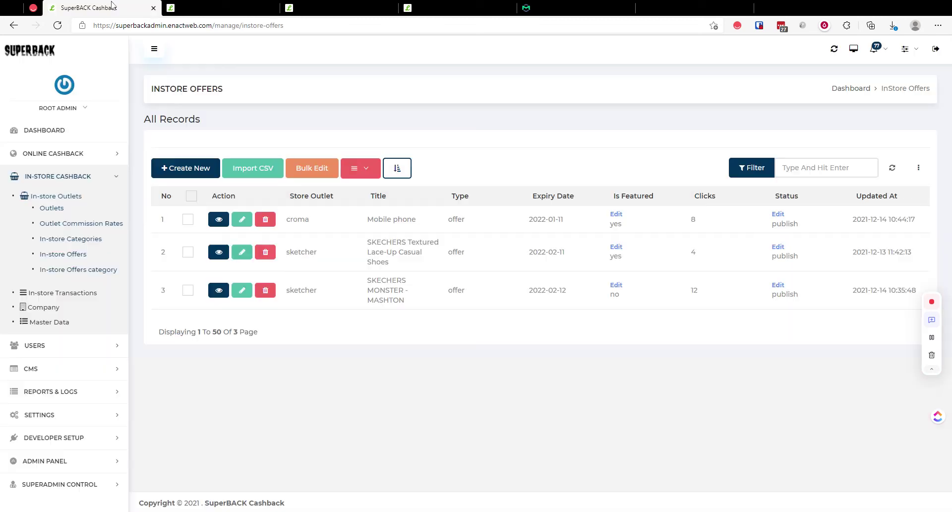
click(74, 293)
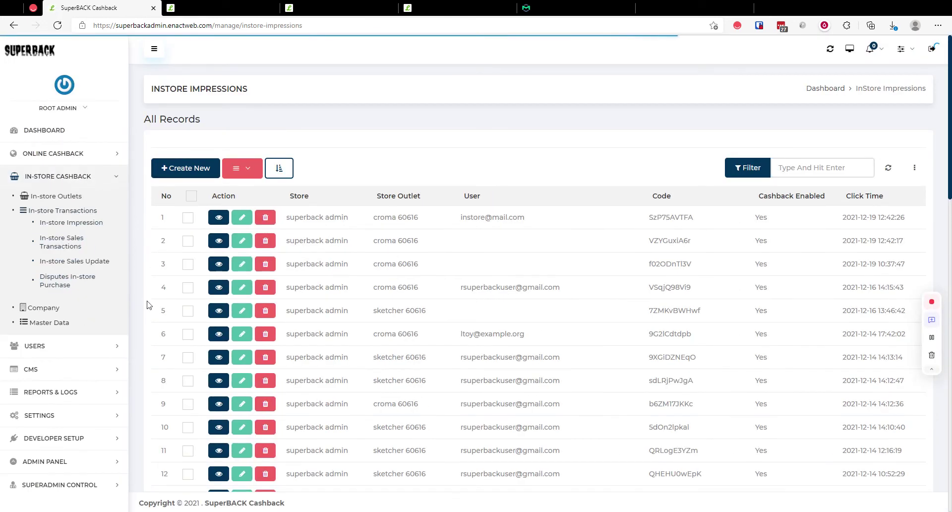
click(67, 244)
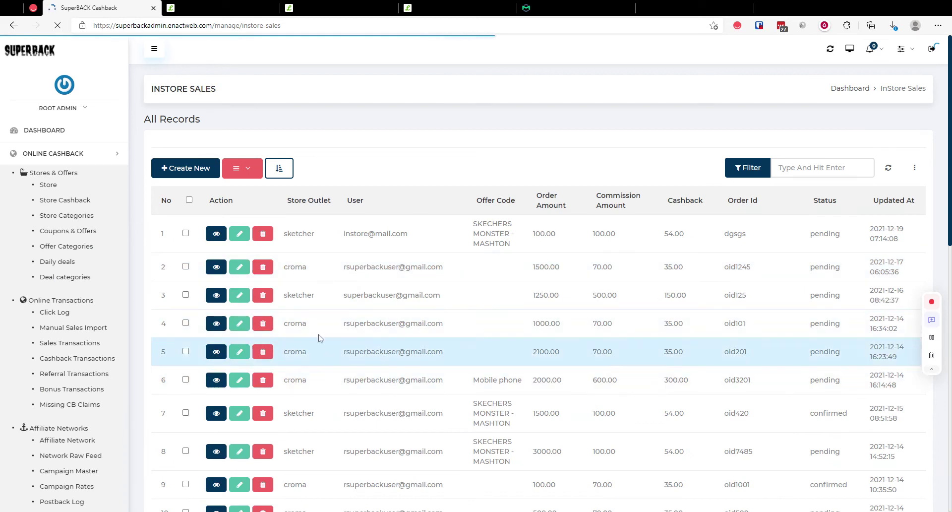
drag(476, 224, 606, 233)
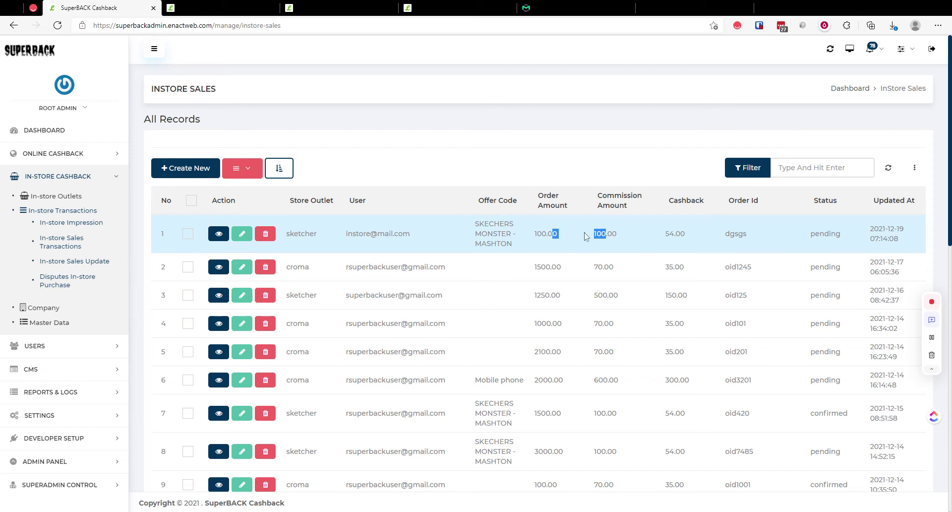
click(96, 267)
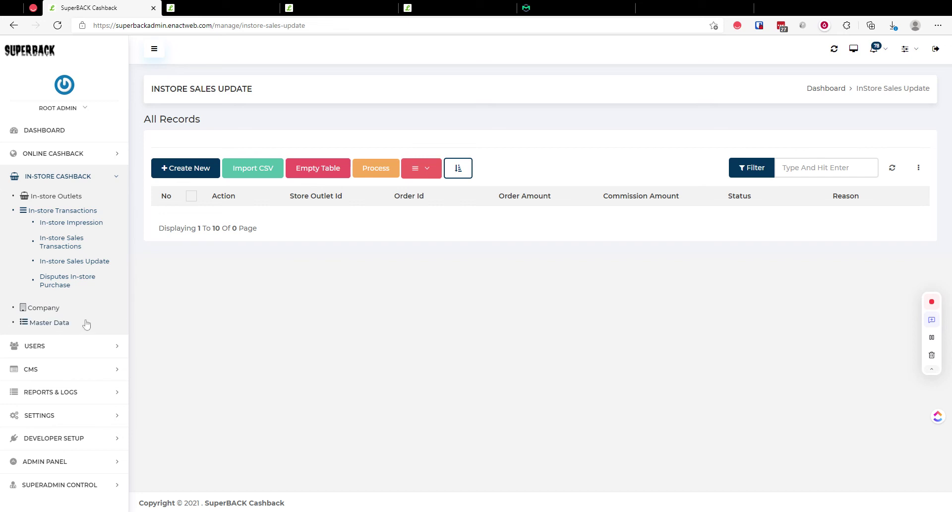
Step: Open the Invoice Generator from Company > Manage Commission Invoice in the admin sidebar
click(54, 309)
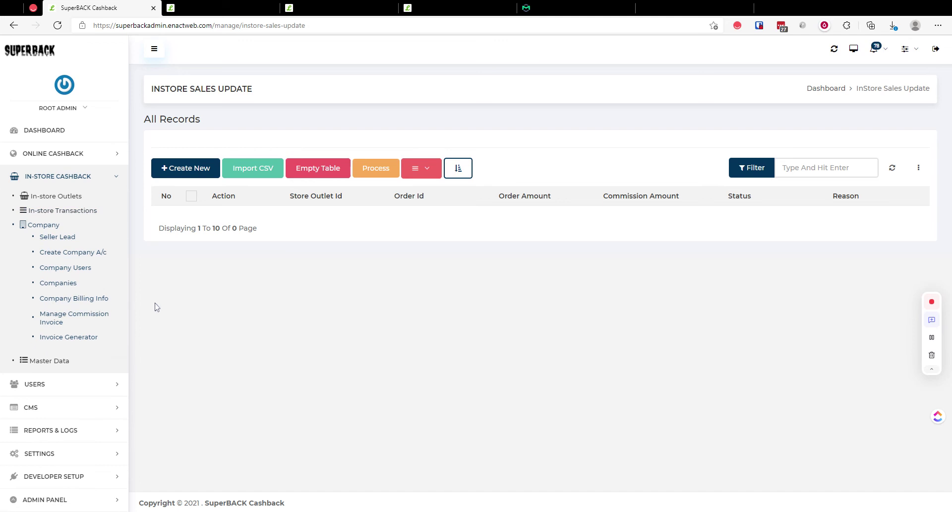
click(83, 320)
click(81, 338)
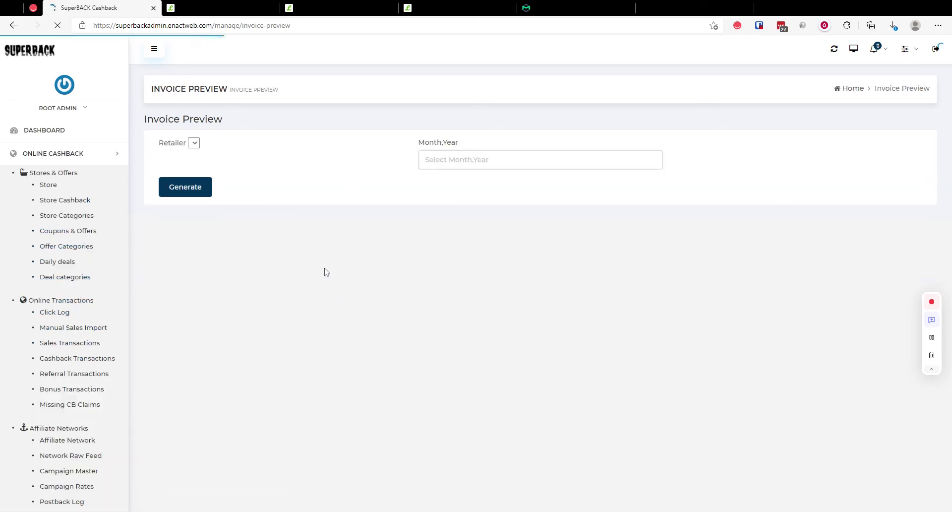
Step: Generate the commission invoice for retailer superback admin for December 2021
click(255, 165)
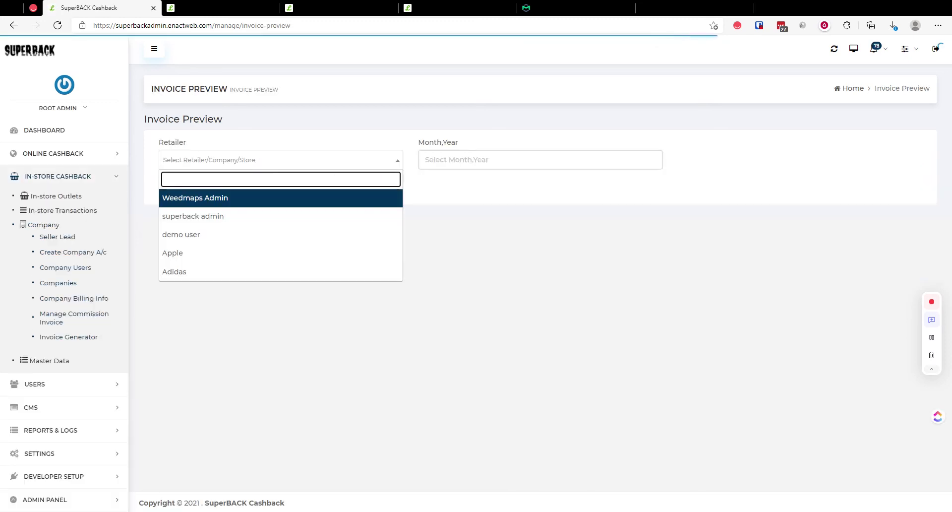
click(220, 217)
click(519, 163)
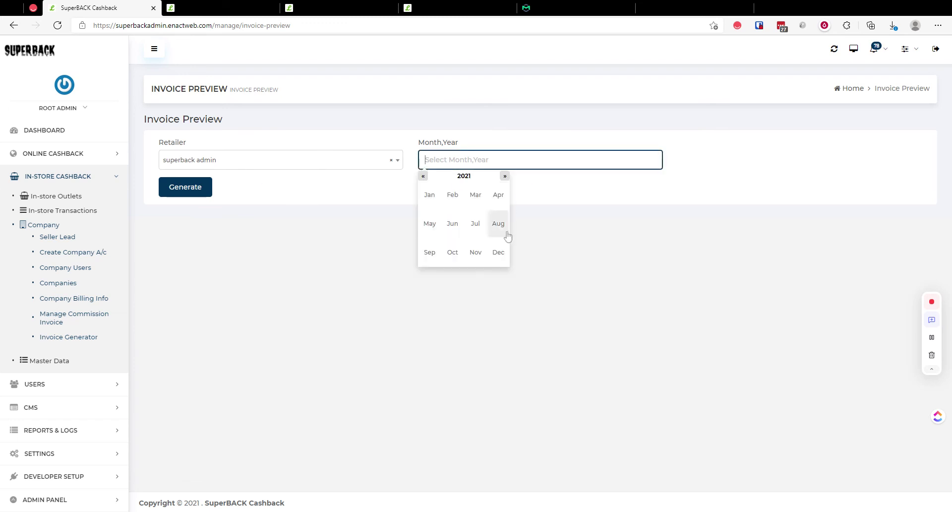
click(498, 252)
click(203, 197)
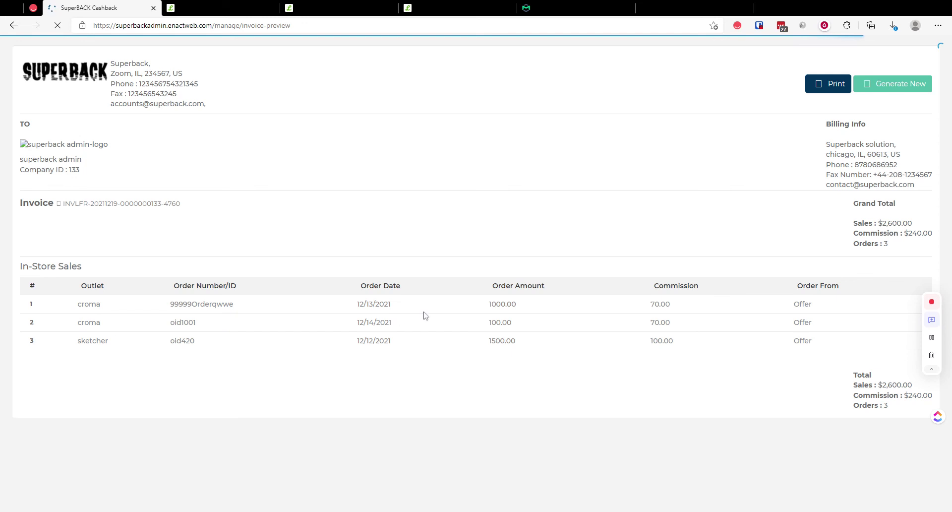
Step: Check the preview's 3 orders, $2,600.00 sales and $240.00 commission, then cancel and go back
scroll(555, 151, down, 3)
scroll(545, 248, up, 3)
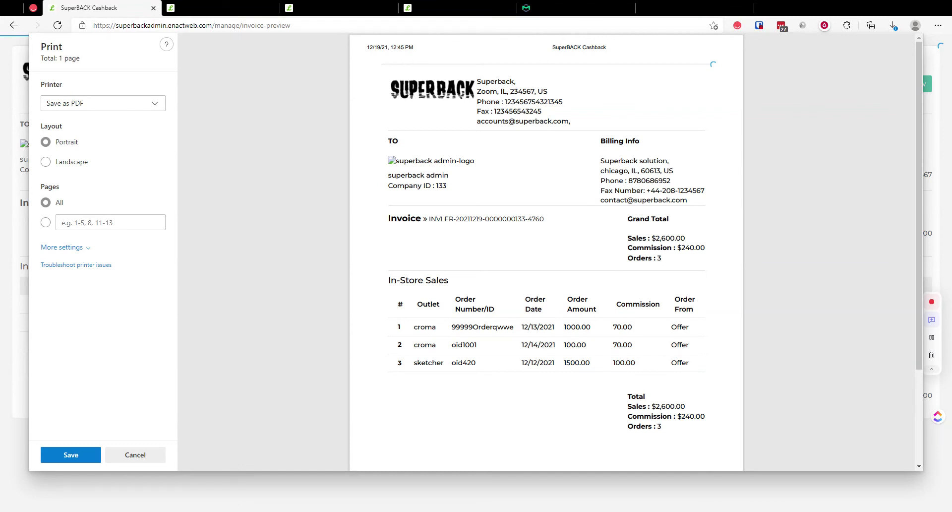
scroll(657, 262, down, 2)
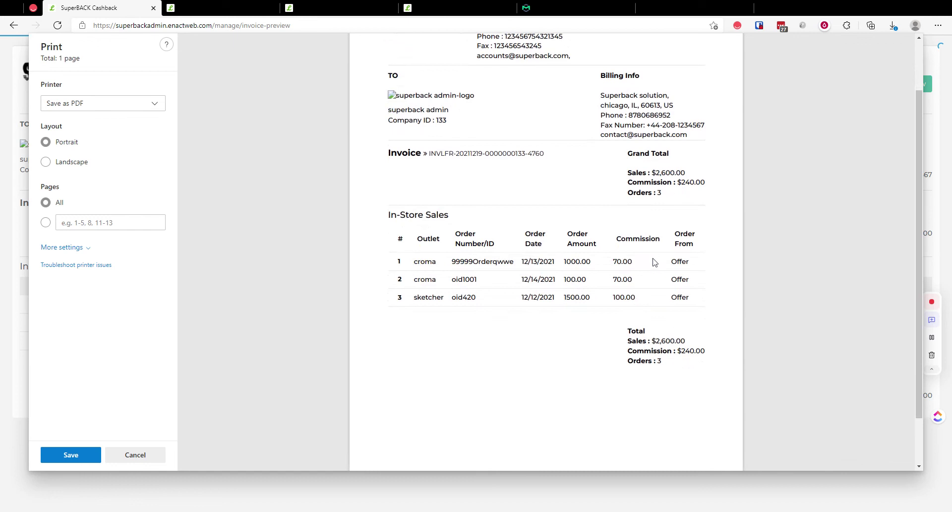
drag(676, 173, 705, 182)
drag(627, 193, 661, 192)
scroll(652, 172, up, 2)
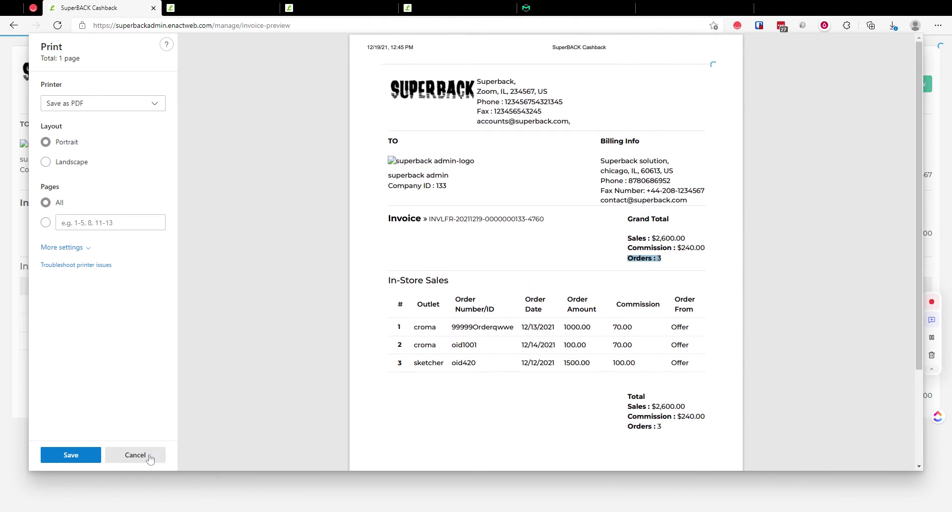
click(150, 457)
click(13, 25)
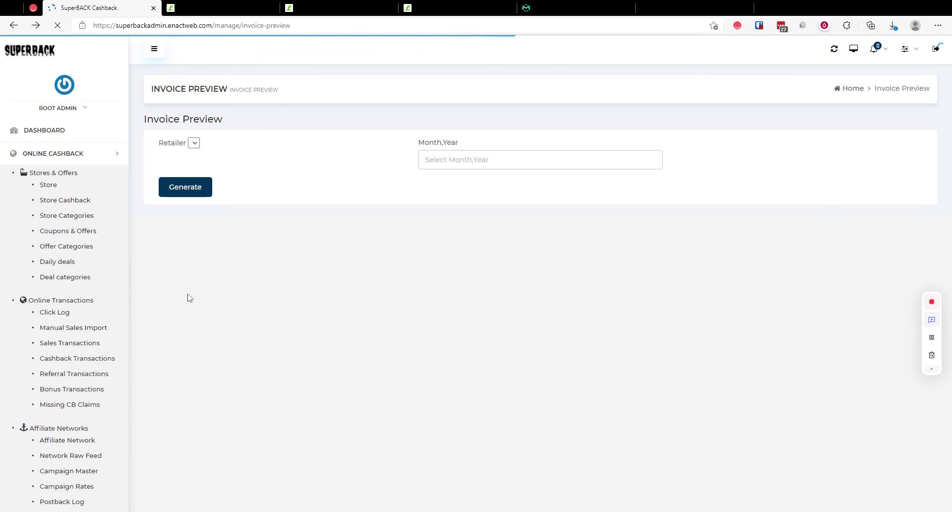
Step: Start a new commission invoice, then back out without choosing a company
click(70, 320)
click(189, 171)
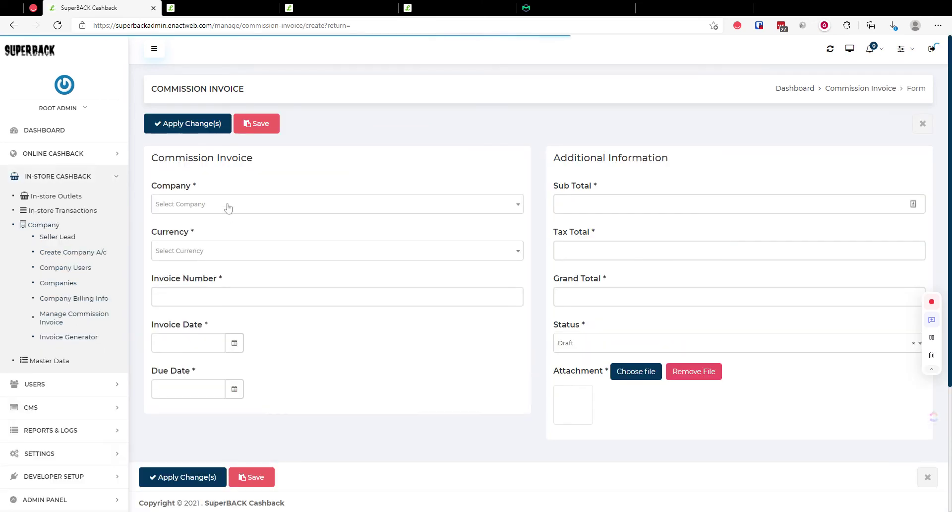
click(228, 207)
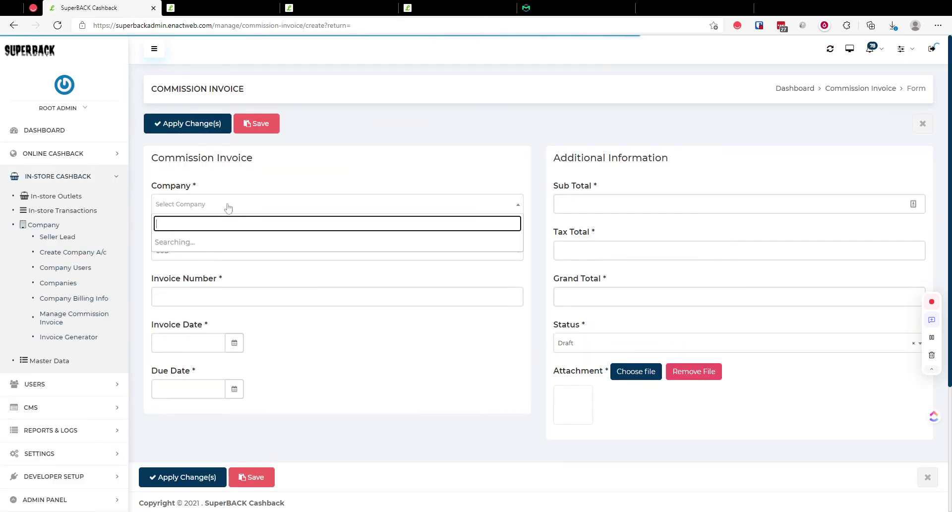
click(246, 181)
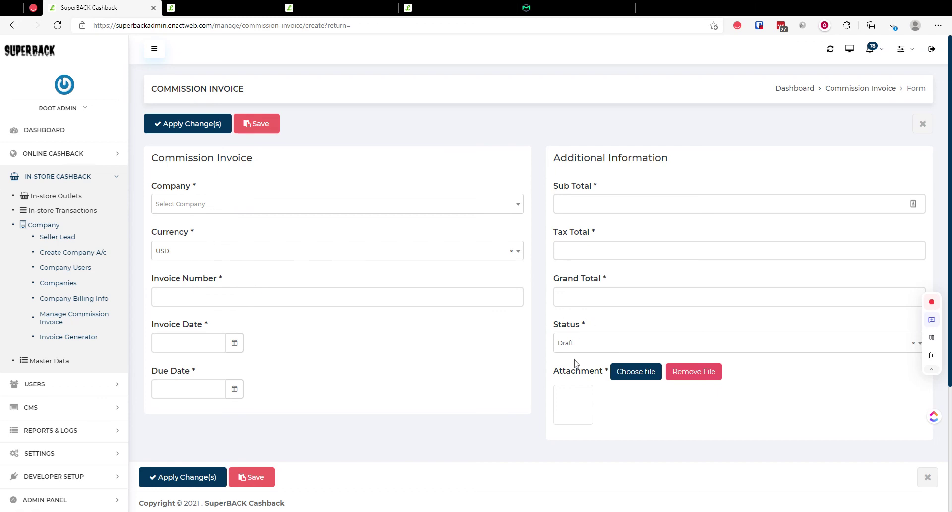
Step: Look over the merchant's invoices list, then return to the admin invoice form
click(213, 8)
click(322, 7)
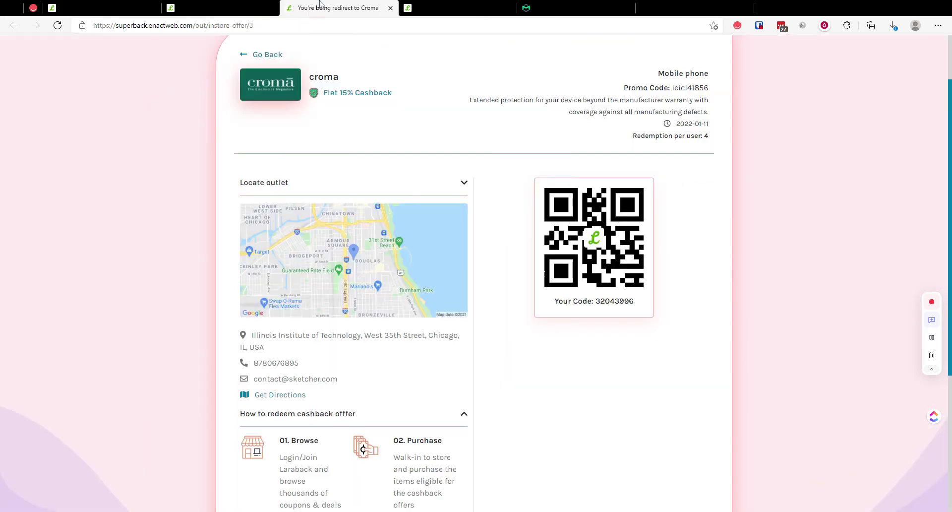
click(459, 8)
click(39, 264)
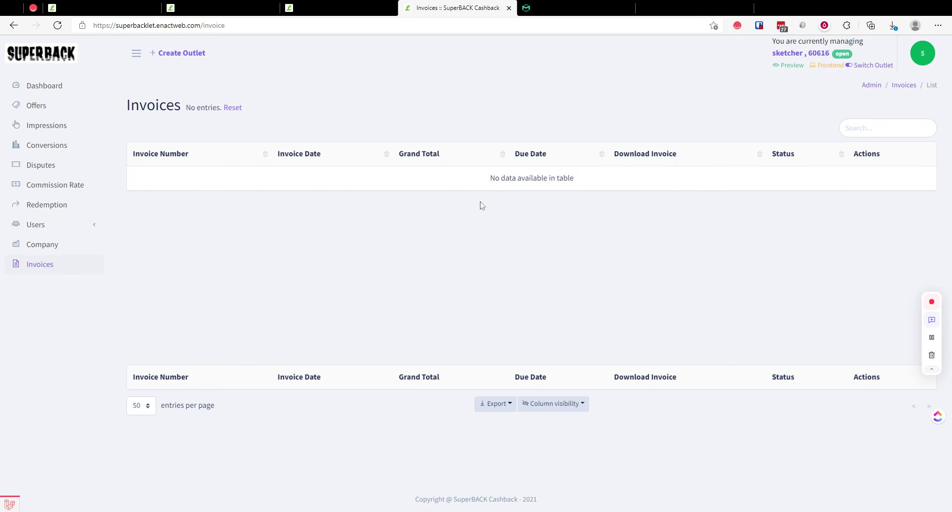
click(128, 7)
Step: Edit the existing 30000.00 commission invoice and set its status to Paid
click(14, 29)
click(243, 225)
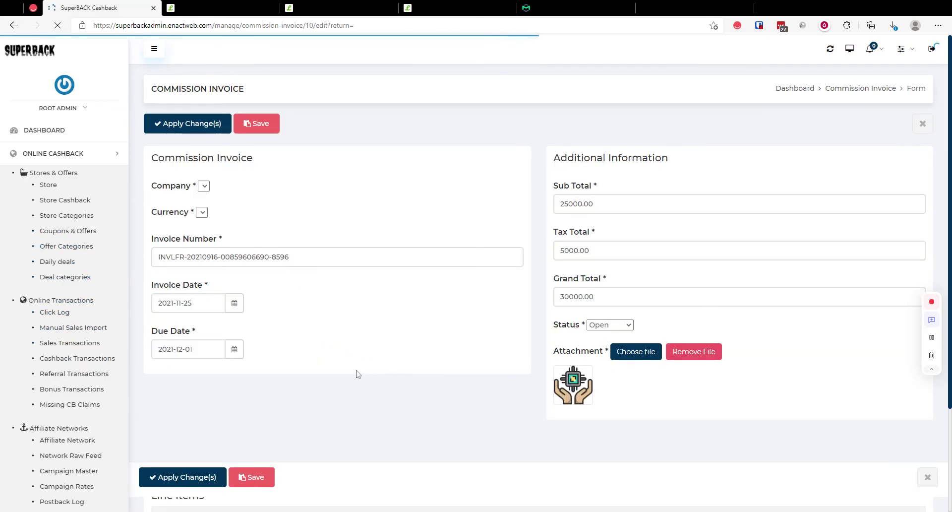
click(610, 348)
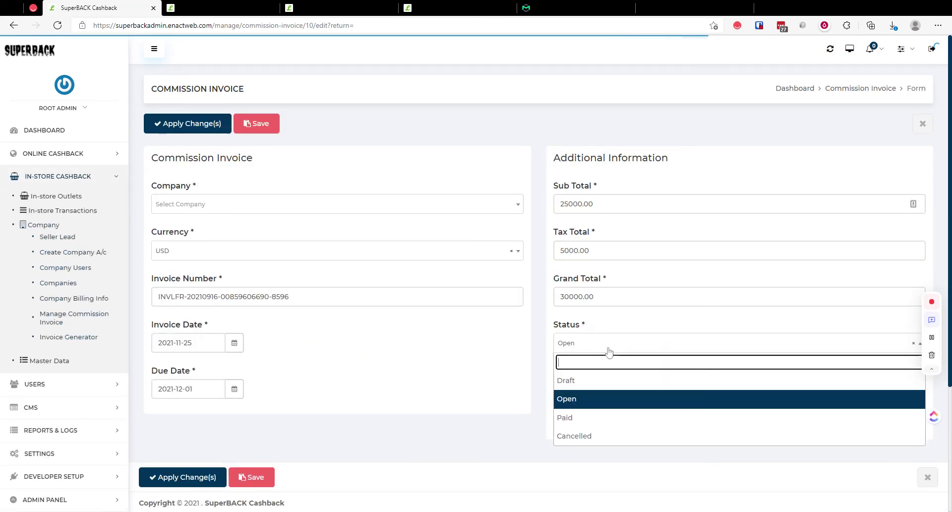
click(596, 418)
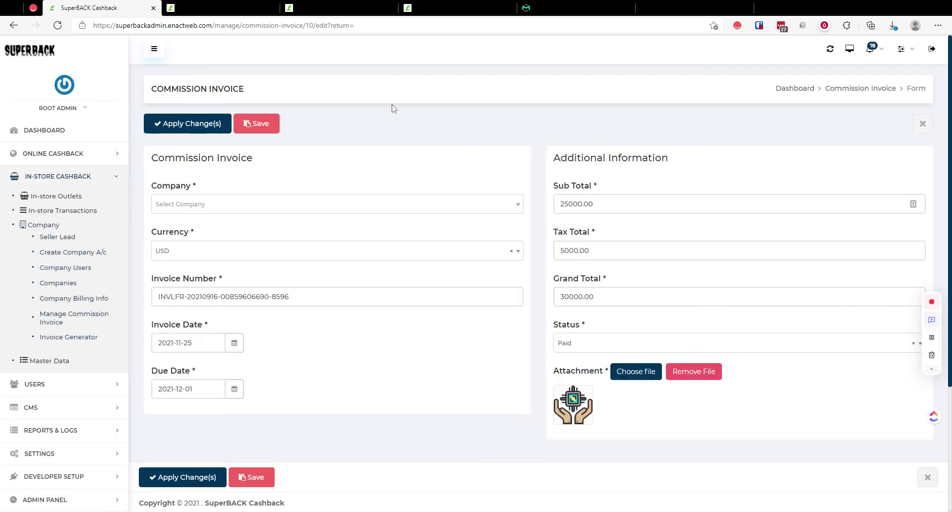
Step: Return to the customer's in-store Cashback Activities, where the $54.00 sketcher cashback is still Pending
click(218, 8)
click(333, 7)
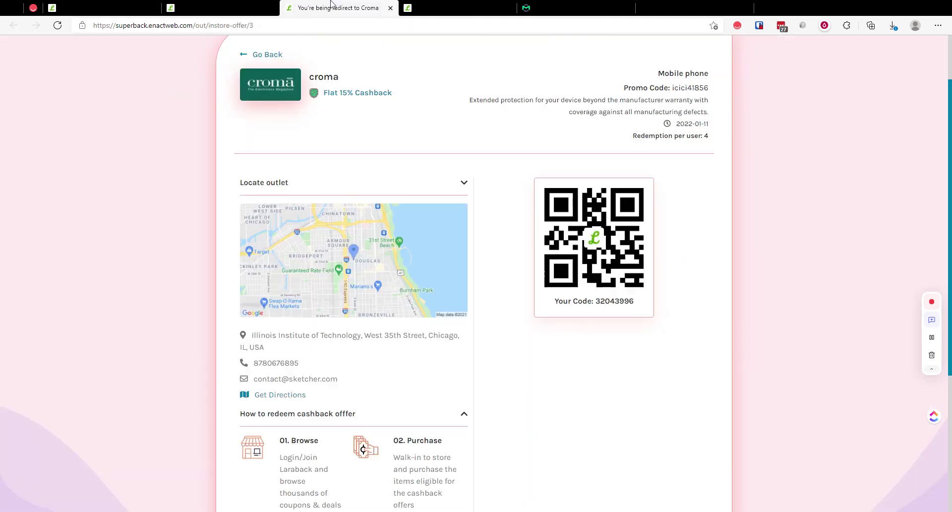
click(461, 4)
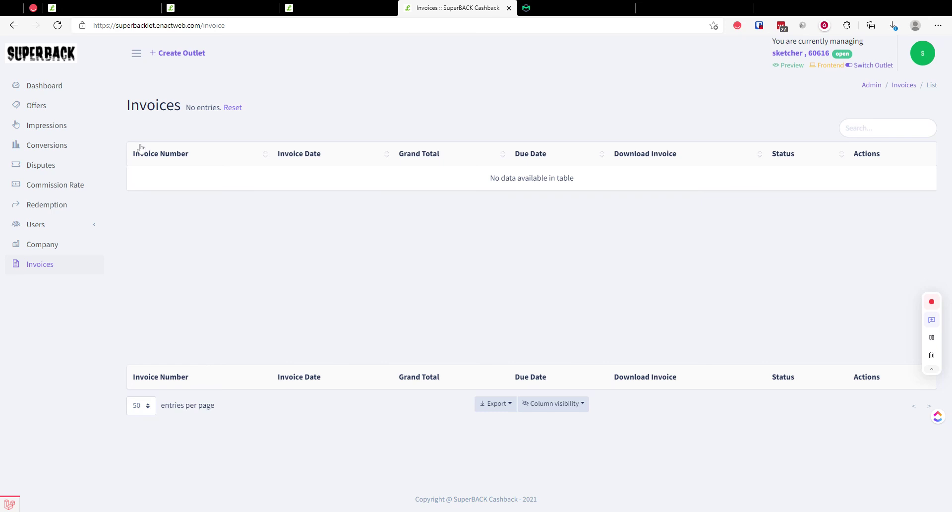
click(108, 12)
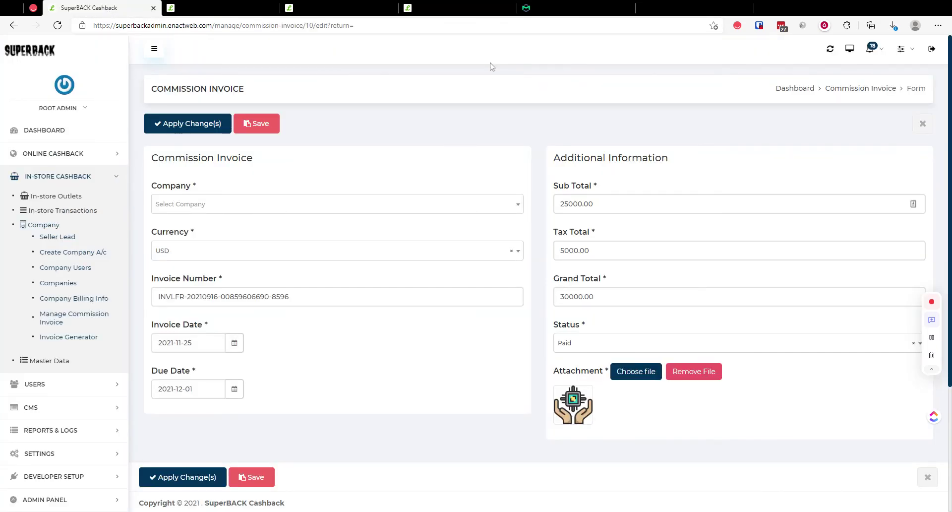
click(453, 6)
click(342, 6)
click(213, 5)
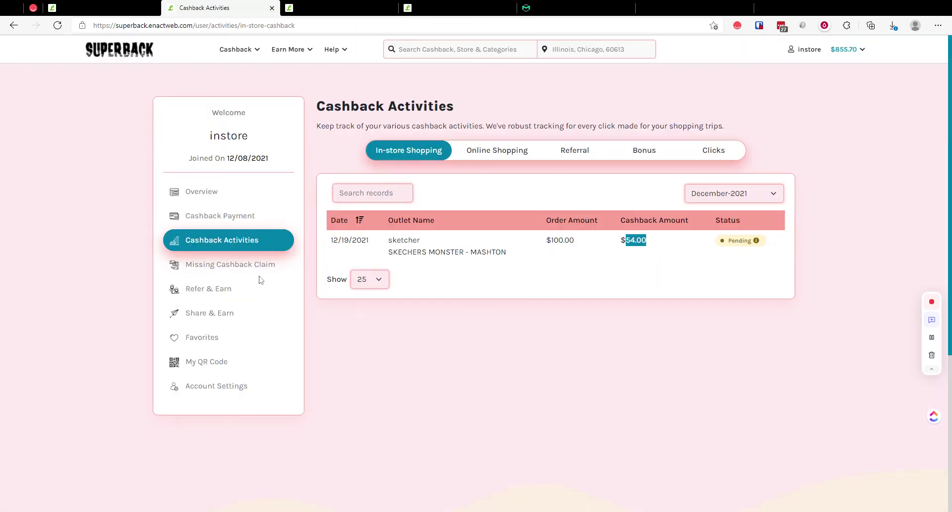
Step: Create an in-store dispute claim with reason 'Cashback confirmed for wrong amount'
click(244, 268)
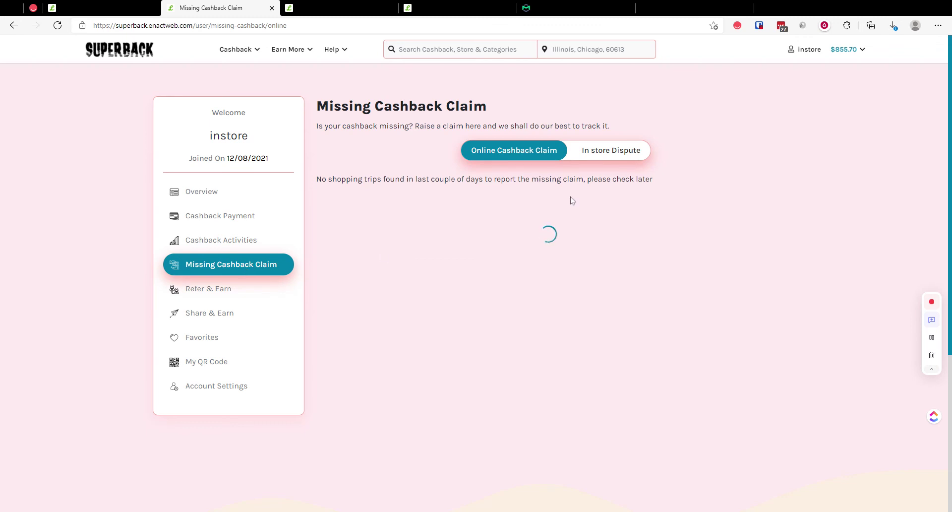
click(611, 152)
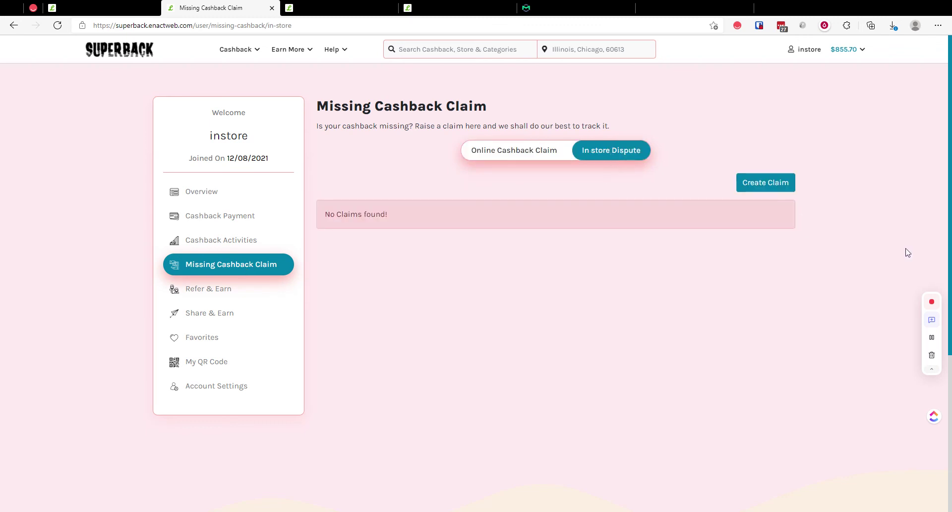
click(771, 183)
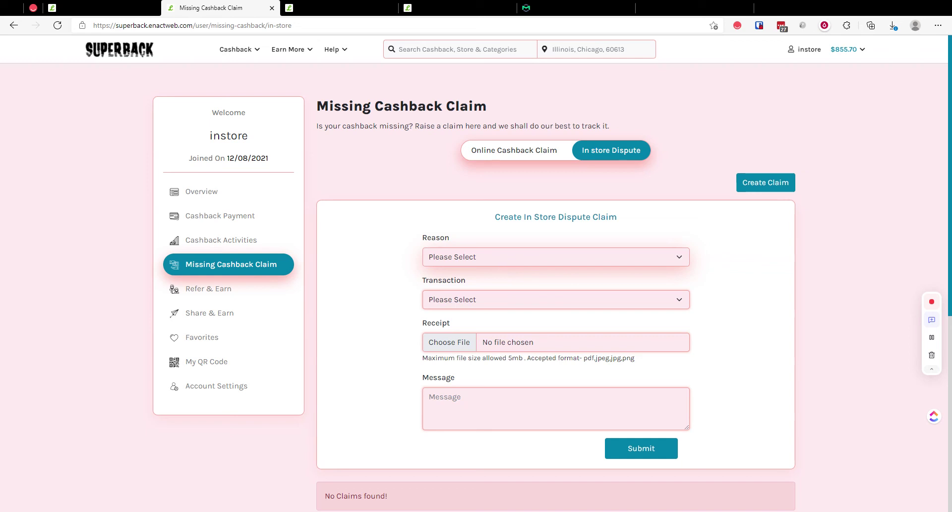
click(540, 279)
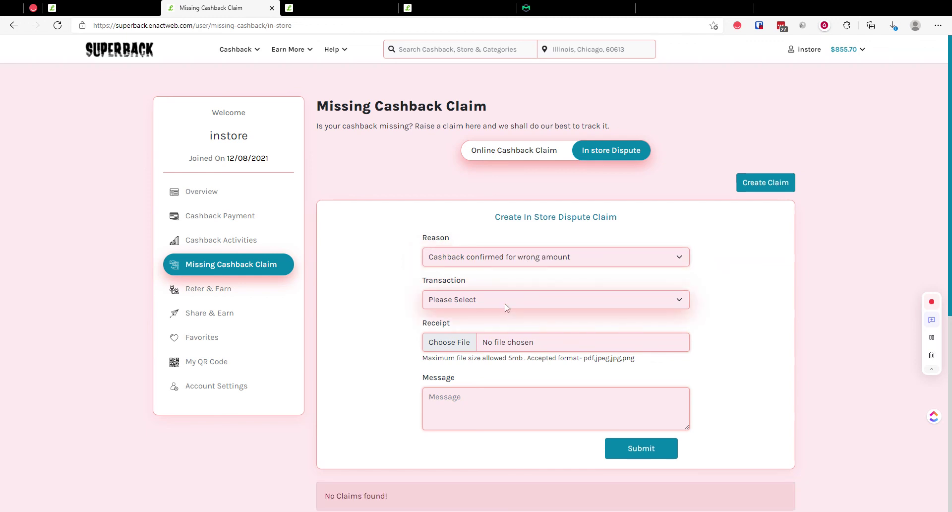
click(513, 273)
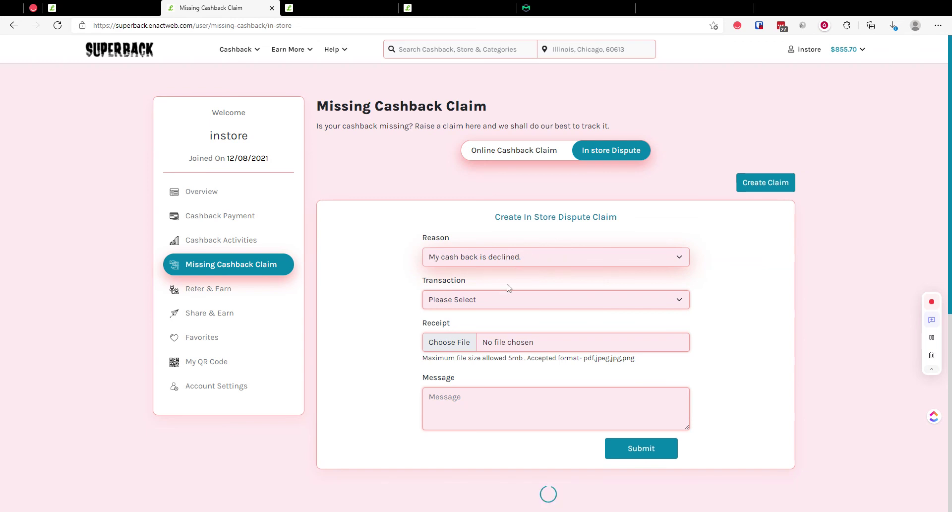
scroll(446, 347, down, 2)
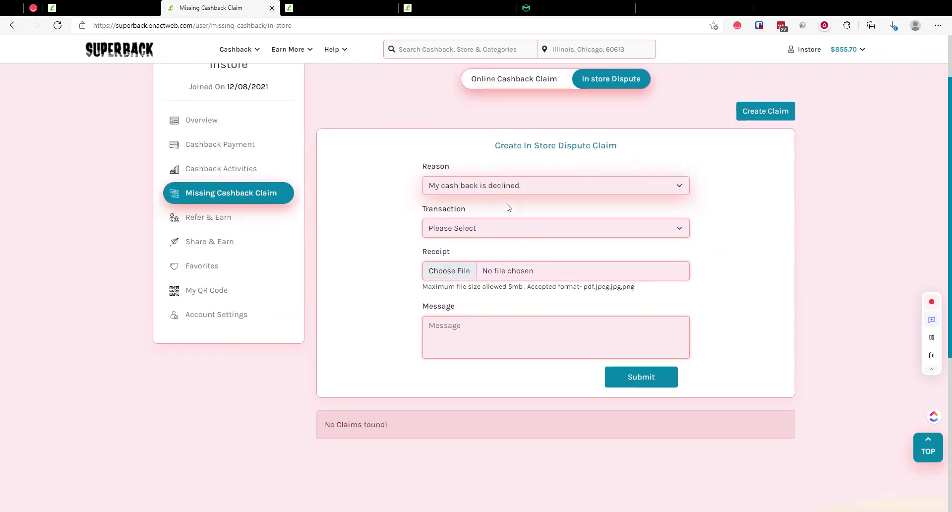
click(488, 201)
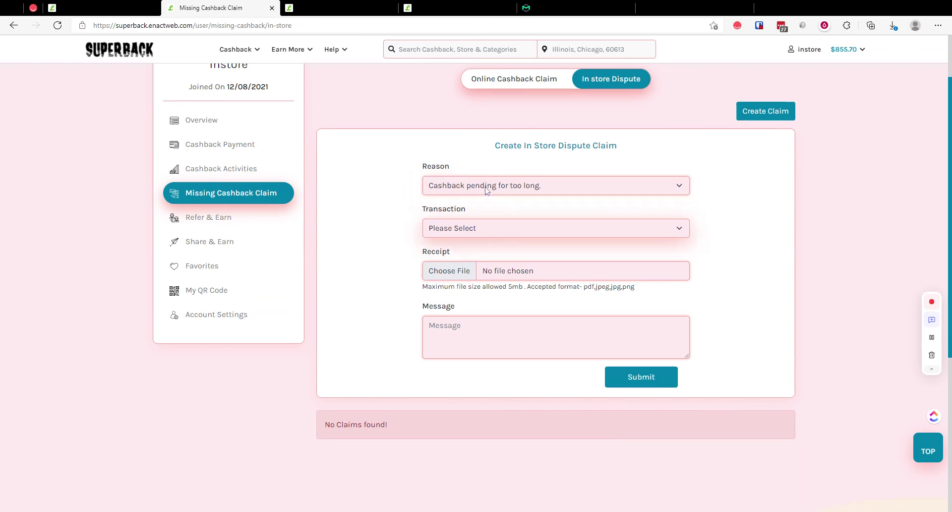
click(484, 191)
click(480, 226)
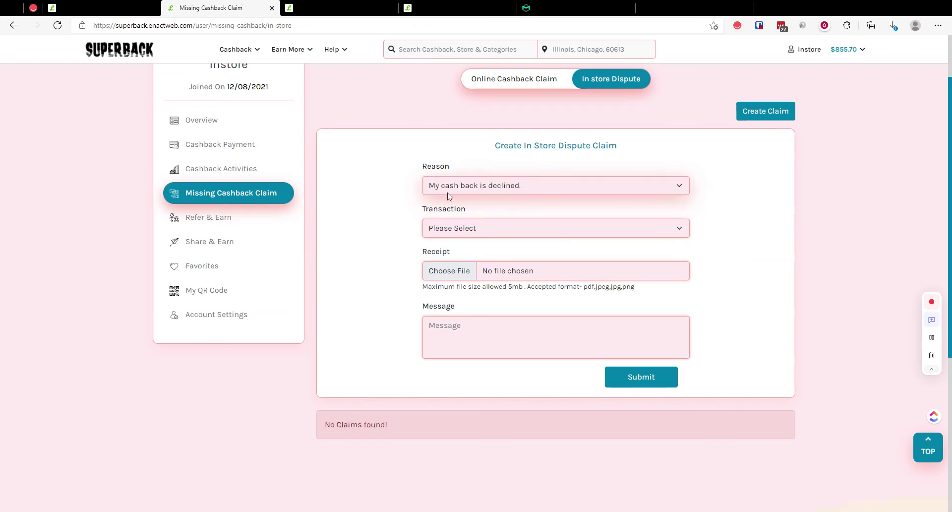
click(500, 187)
click(493, 206)
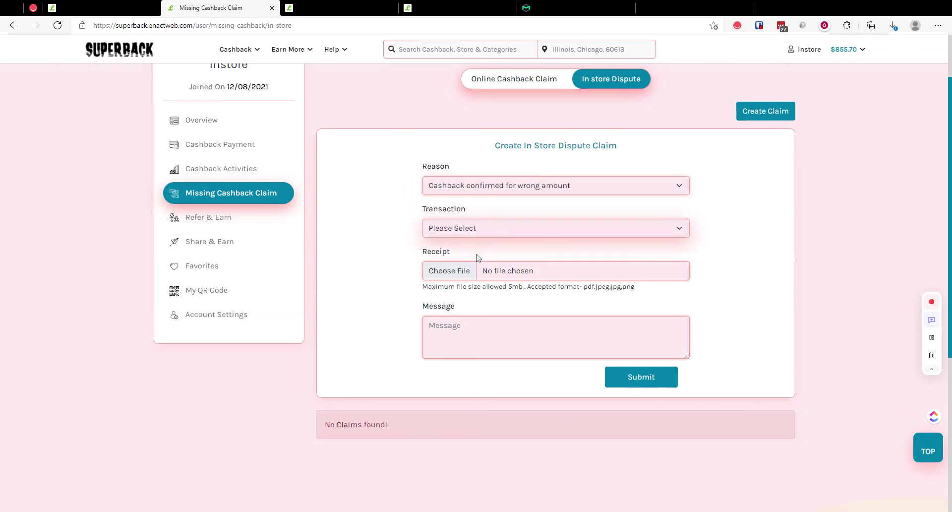
Step: Choose a receipt file for the claim and bring up the merchant's empty Invoices list
click(455, 271)
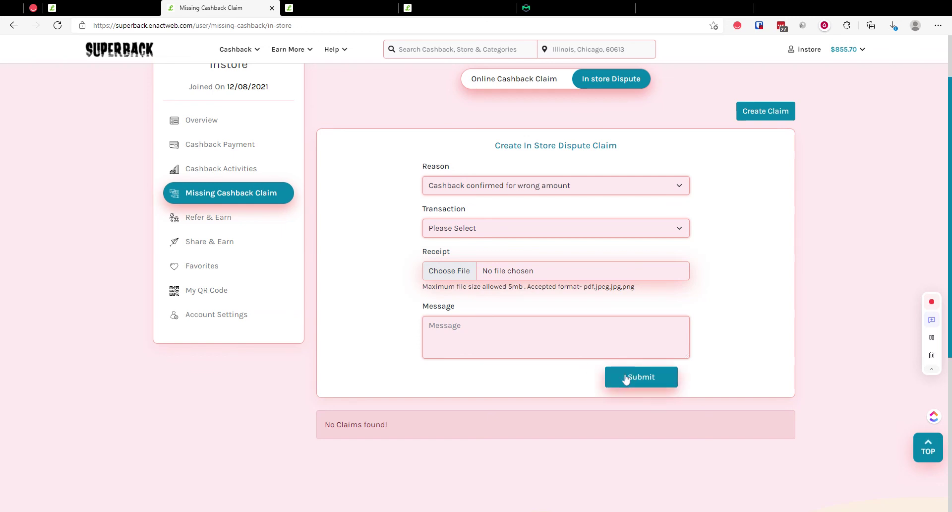
click(346, 6)
click(481, 6)
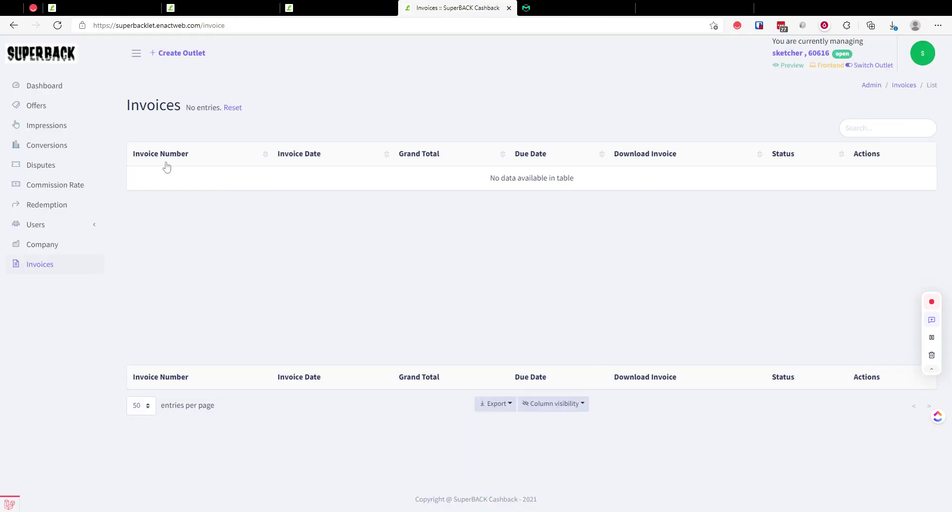
Step: Review the merchant's Disputes list, then open the first admin in-store dispute record for editing
click(41, 167)
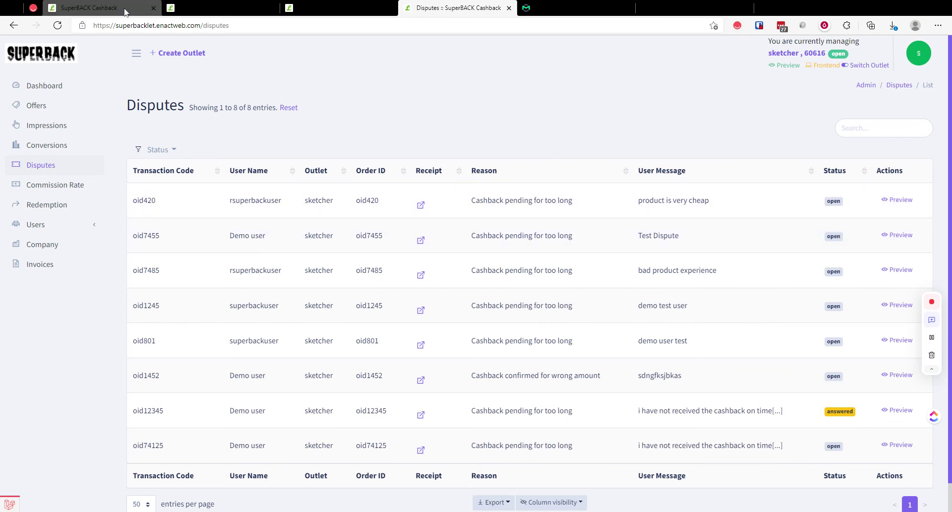
click(125, 11)
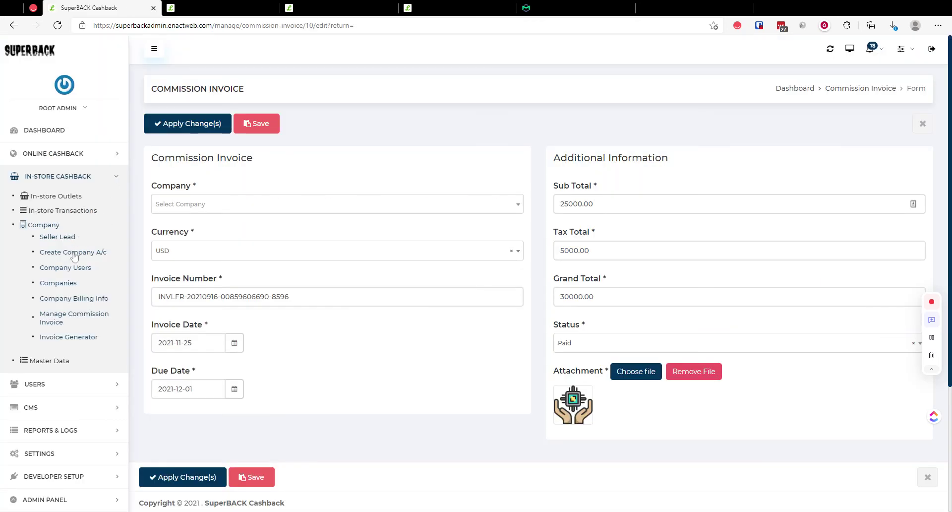
click(50, 210)
click(73, 266)
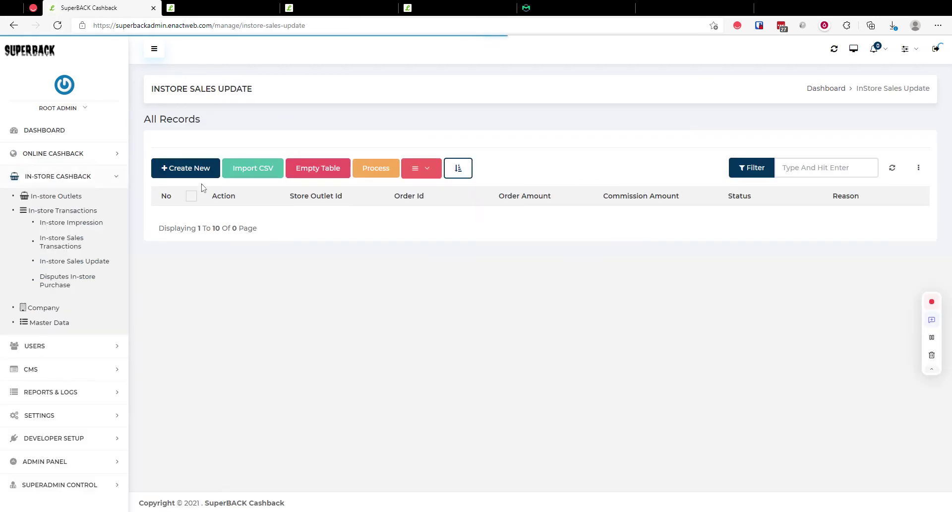
click(187, 169)
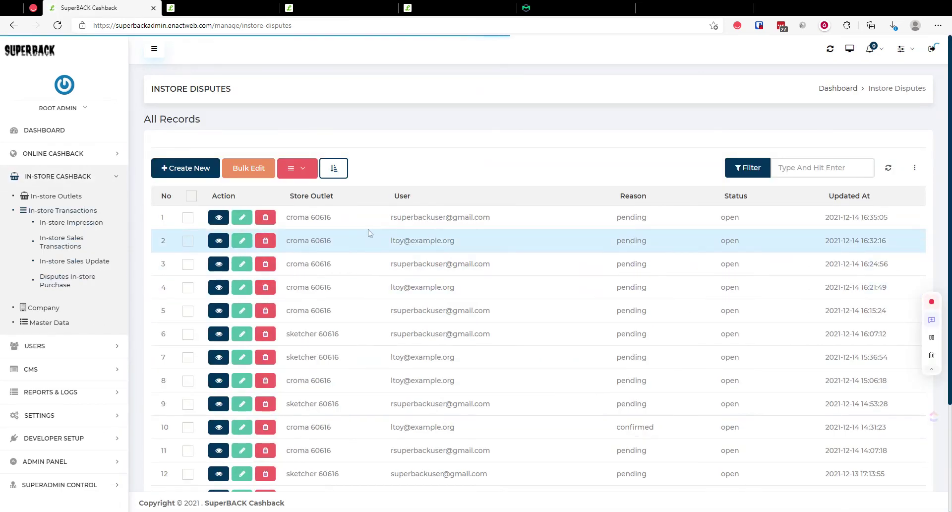
click(241, 217)
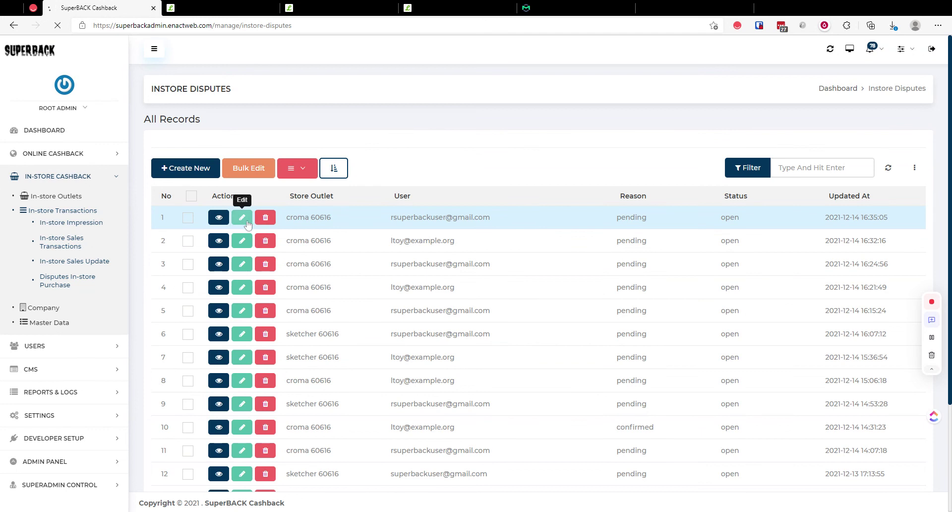